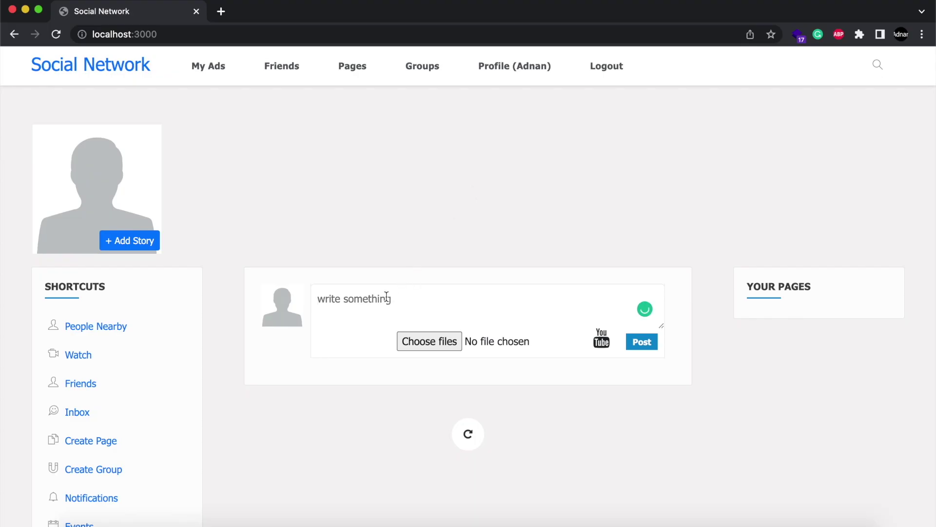
Publish the post 'check this post' with Jackie Chan 3.jpg attached and open its boost page.
type("check this post")
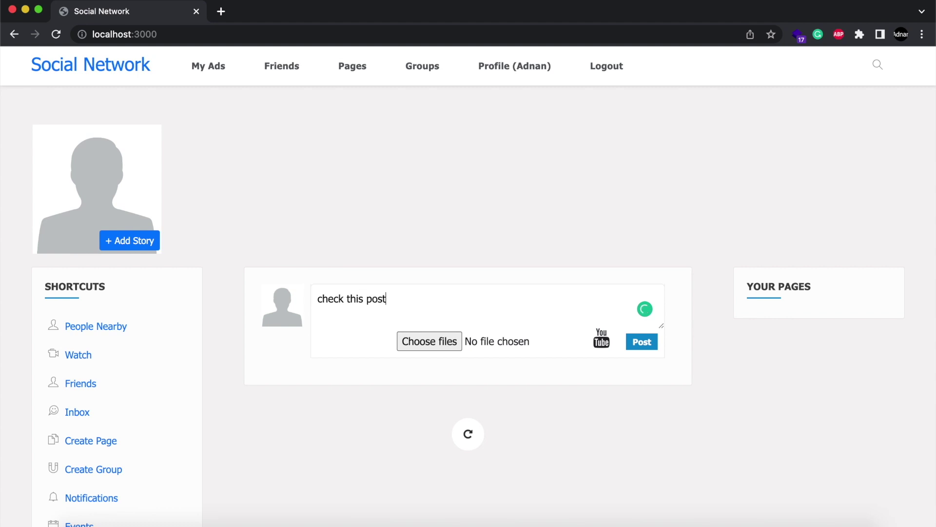
left_click(426, 342)
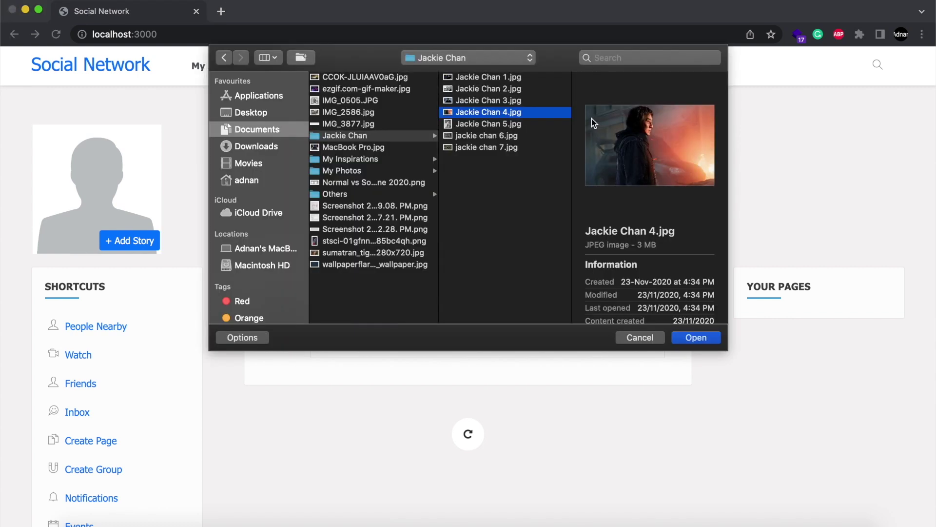
left_click(507, 101)
key("Return")
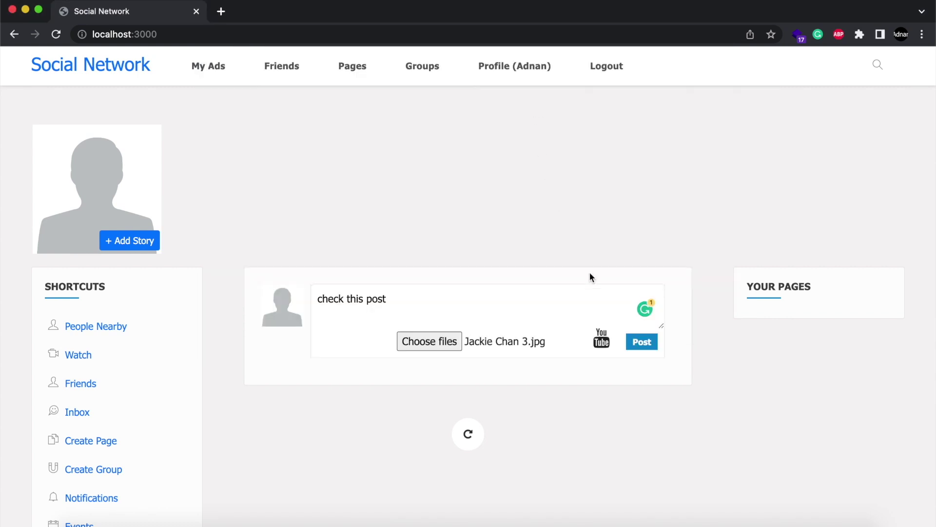
left_click(650, 345)
scroll(517, 292, "down", 5)
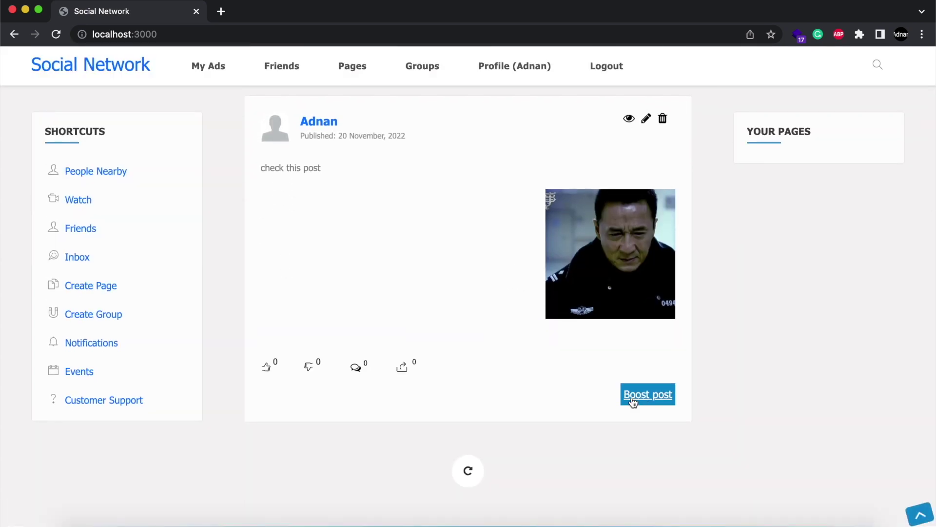
left_click(639, 400)
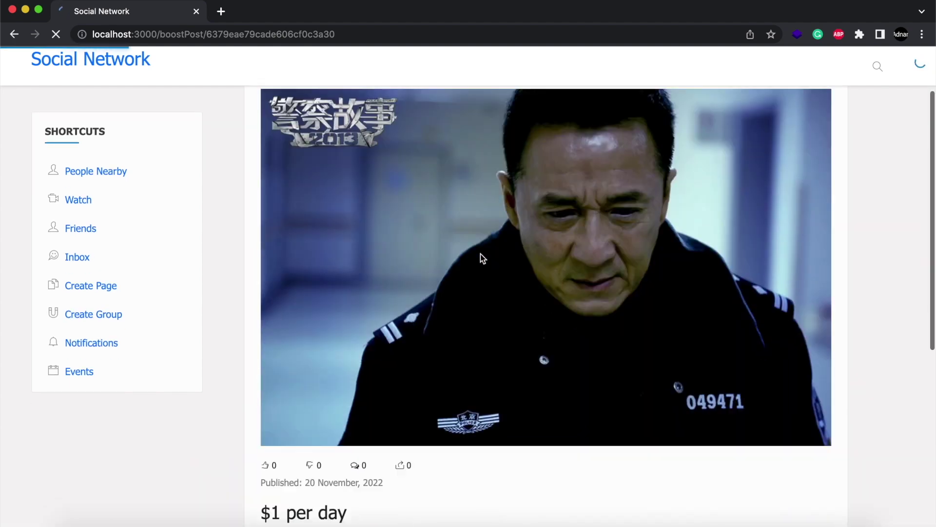
Boost with a $24 budget on Newsfeed, Pages, Groups and Chat, and submit.
scroll(482, 257, "down", 4)
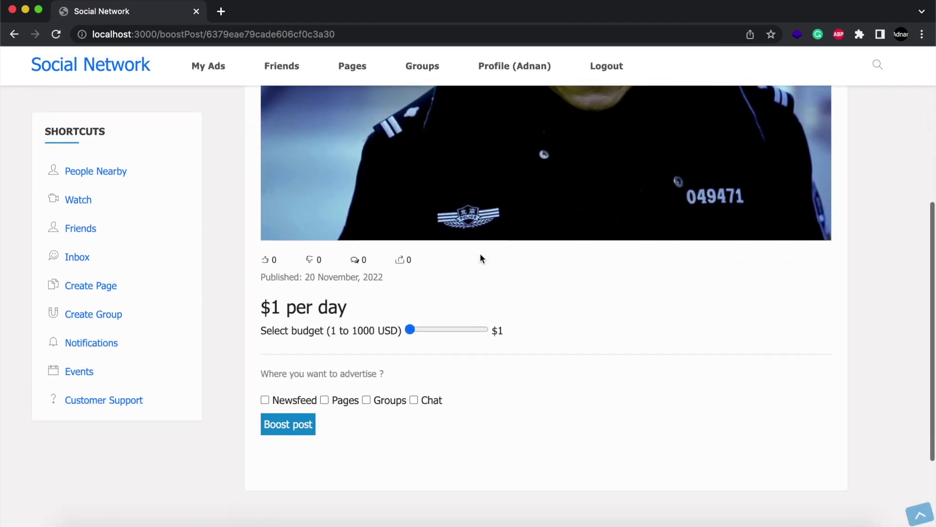
left_click_drag(410, 331, 411, 333)
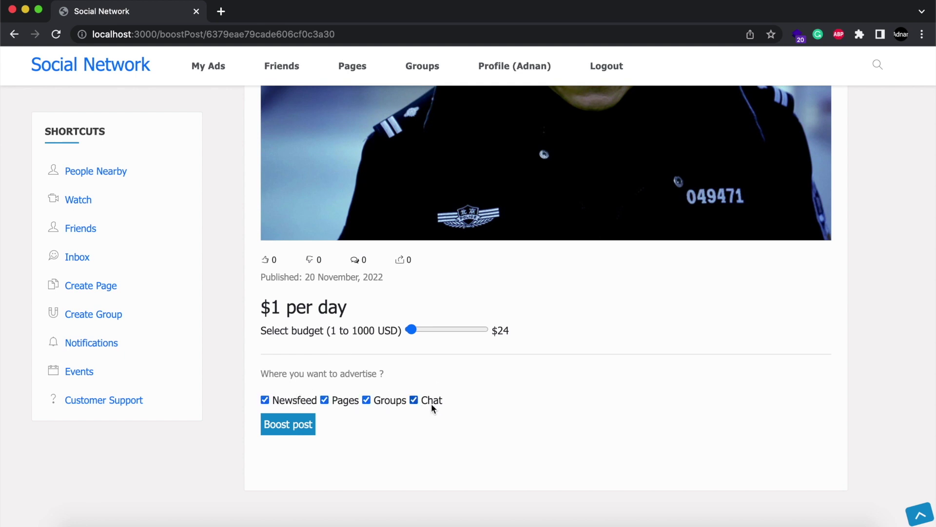
left_click(305, 423)
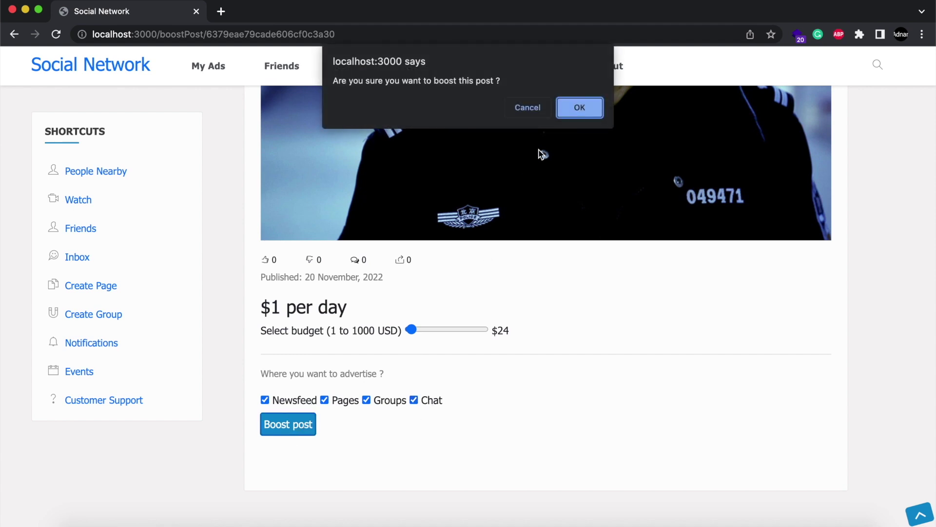
Confirm the boost and pay with the test card's number, expiry, CVC and ZIP.
left_click(578, 107)
scroll(218, 407, "down", 5)
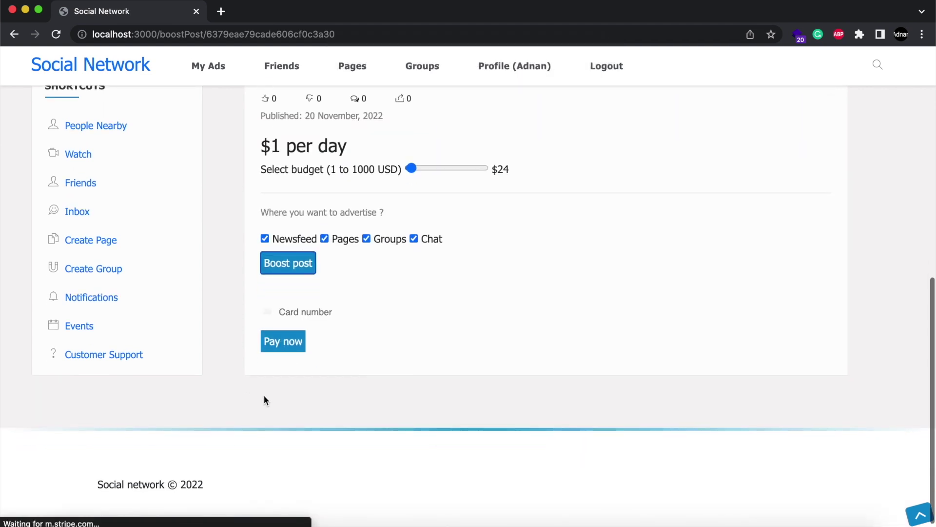
left_click(310, 311)
type("424")
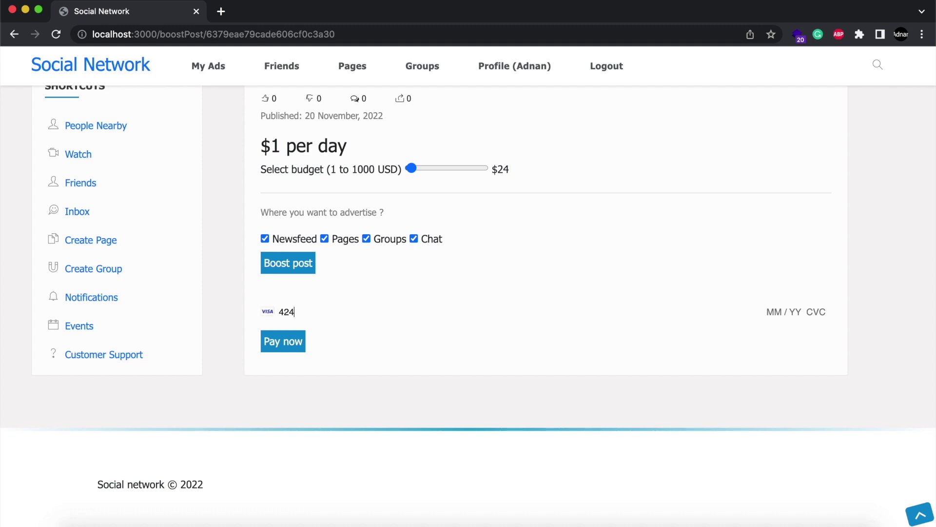
type("2 4242 4242 42")
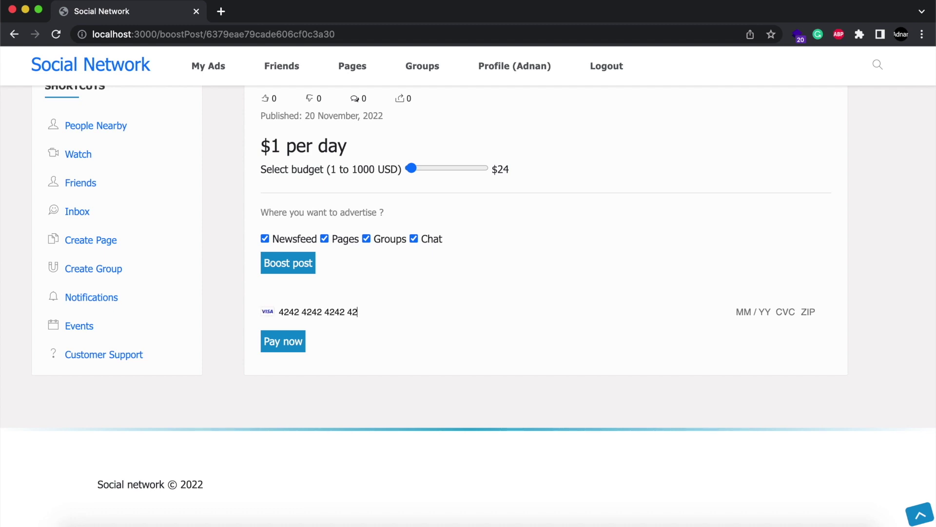
type("42 04 / 24 444 44444")
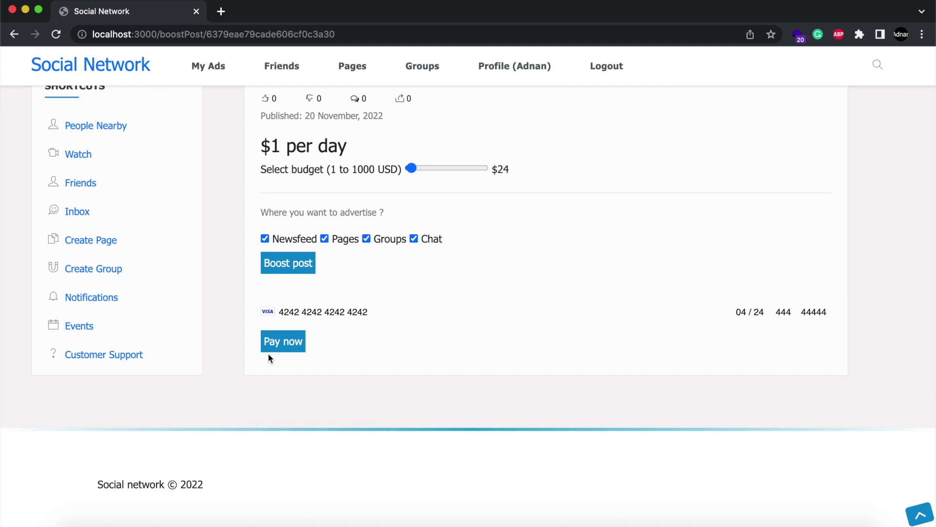
left_click(277, 347)
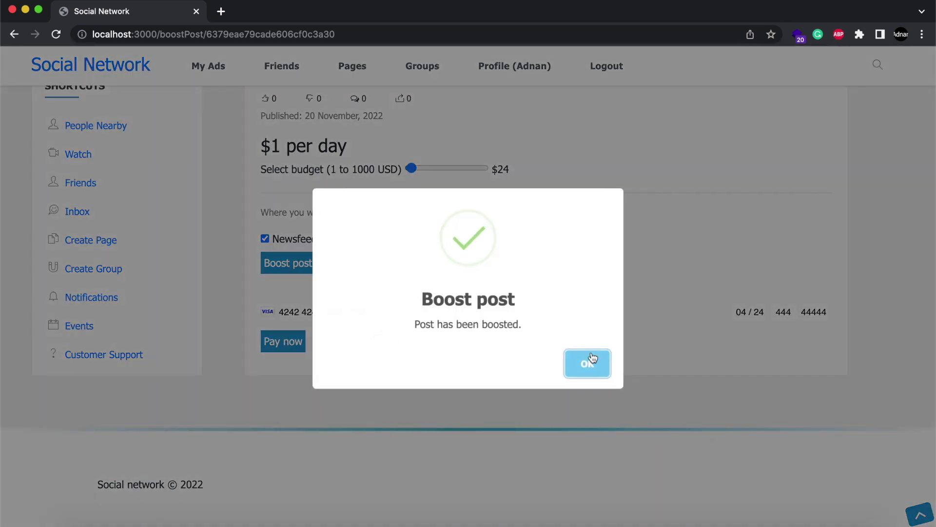
left_click(590, 363)
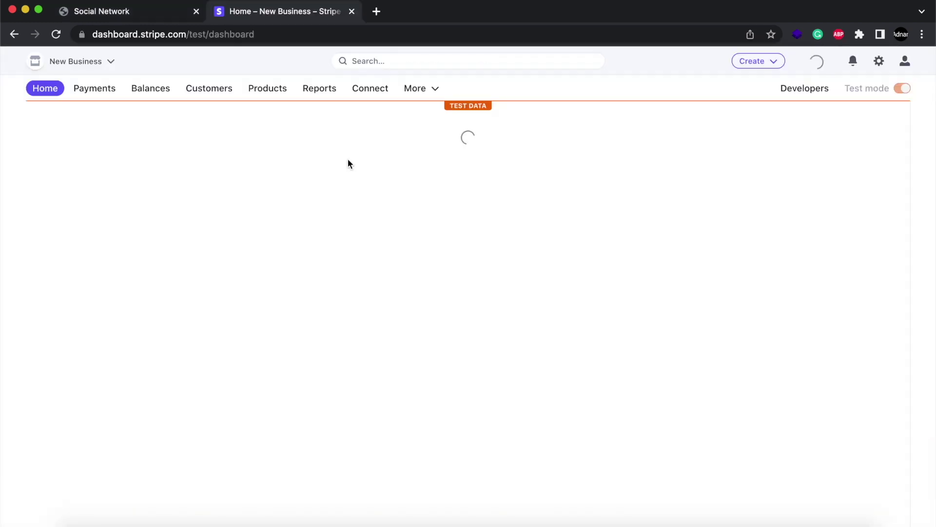
Inspect the succeeded US$24.00 payment in Stripe Payments, then return to the Social Network tab.
left_click(97, 92)
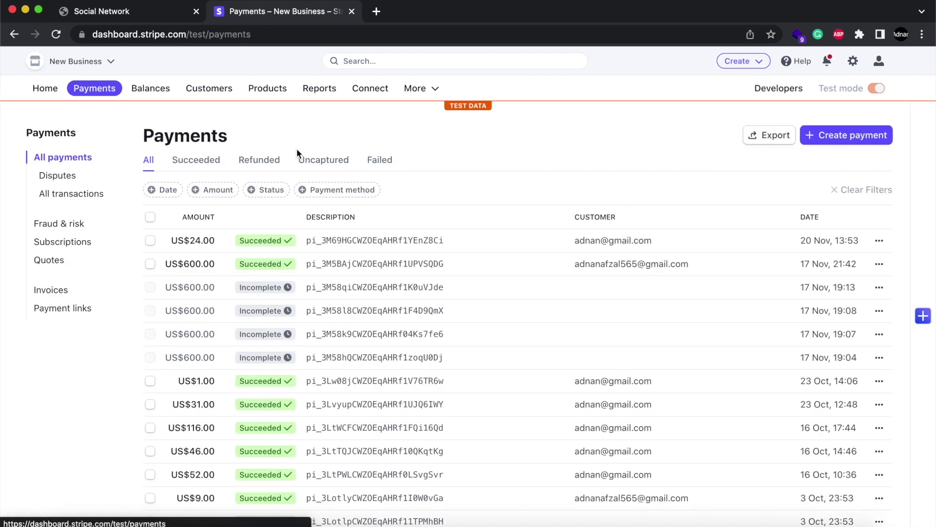
left_click(211, 244)
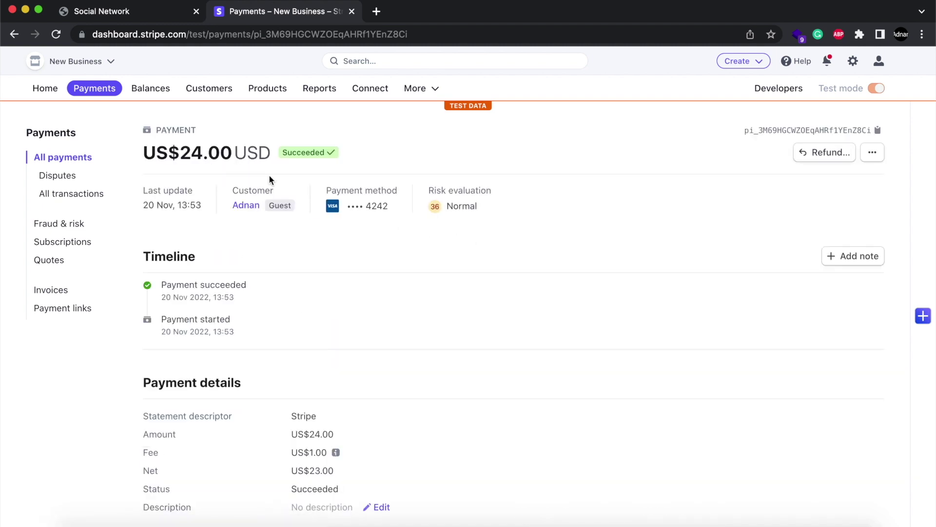
scroll(271, 179, "down", 5)
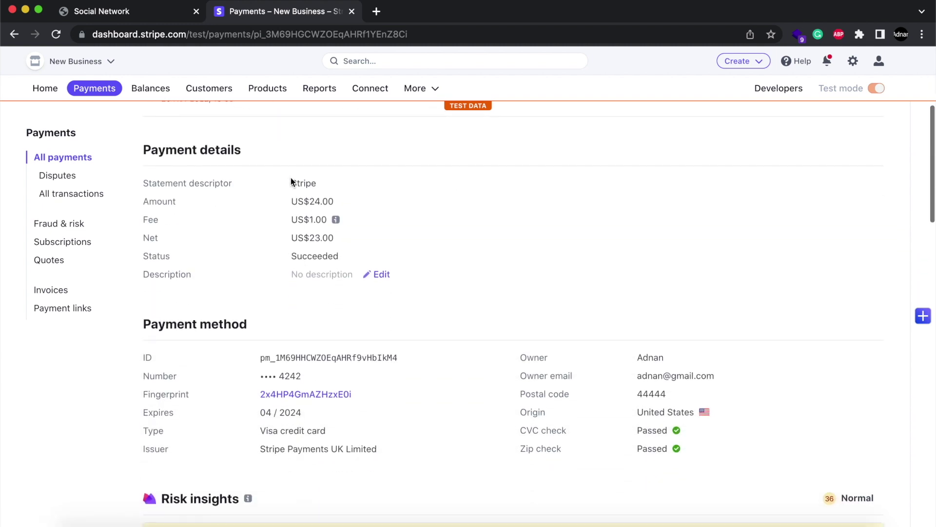
scroll(291, 181, "up", 5)
left_click(116, 14)
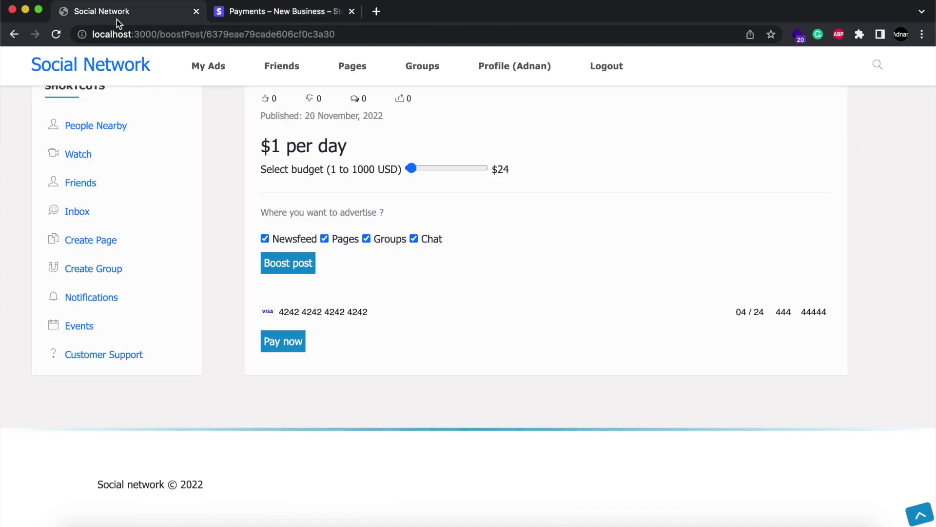
View my ads list, then switch to the other user's window and reload the home feed.
left_click(199, 68)
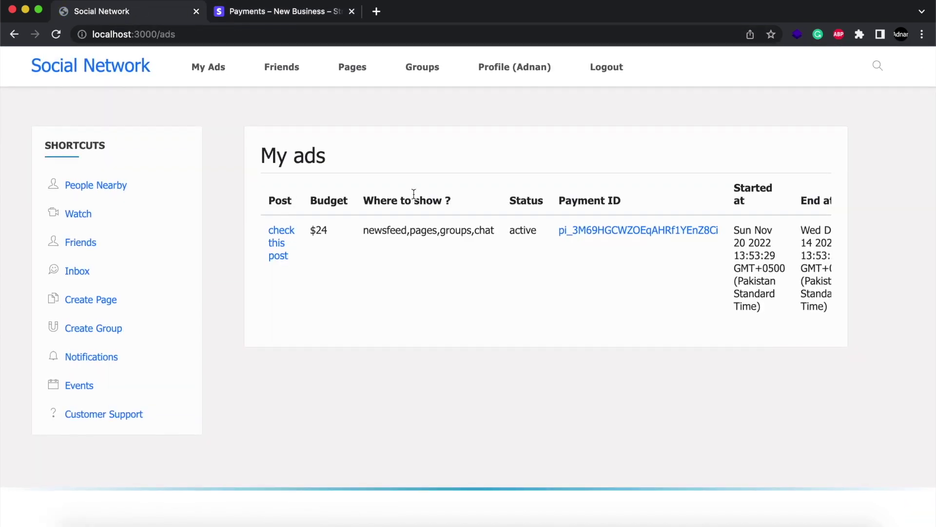
key("super+grave")
left_click(123, 74)
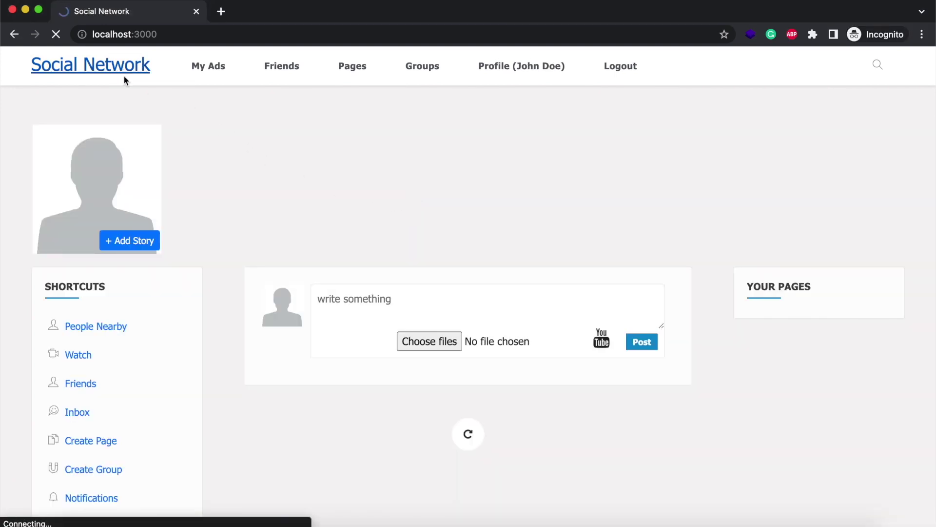
scroll(347, 175, "down", 3)
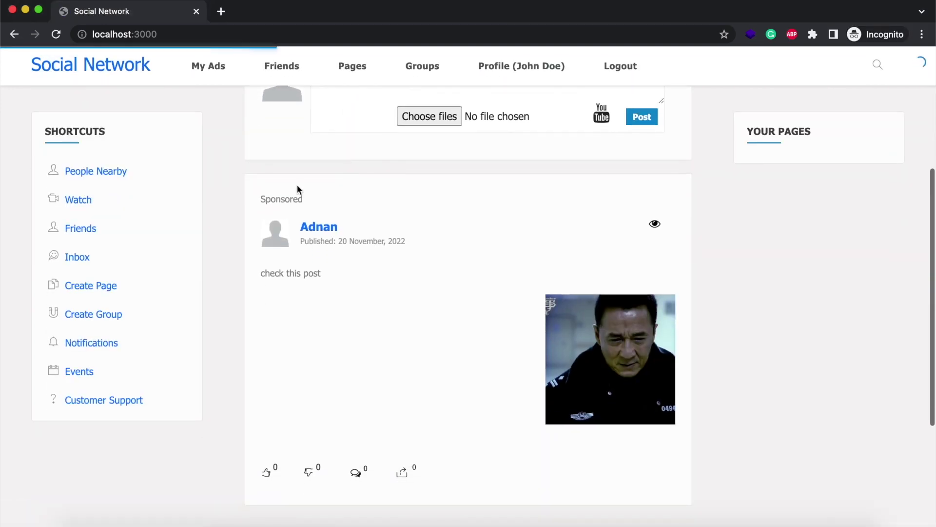
left_click_drag(275, 197, 323, 200)
scroll(214, 221, "down", 1)
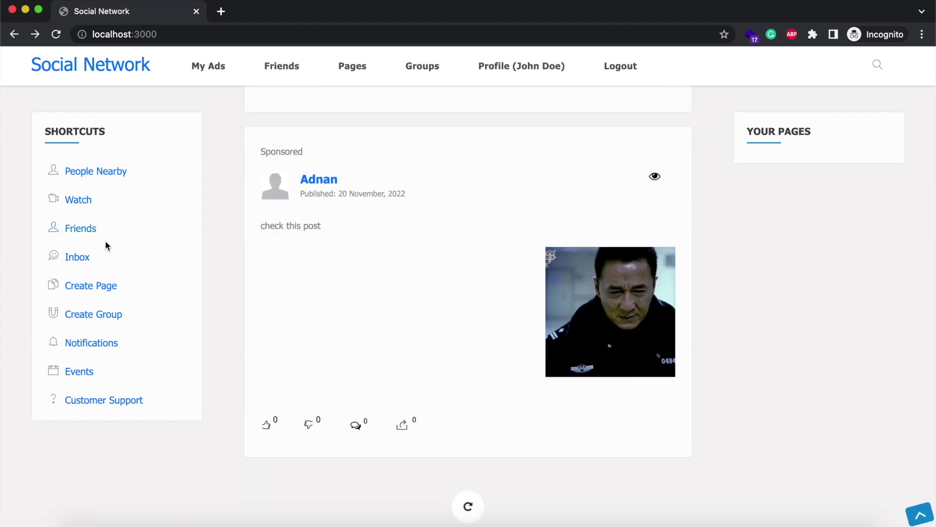
Find the sponsored post in the inbox, then on the home feed.
left_click(85, 257)
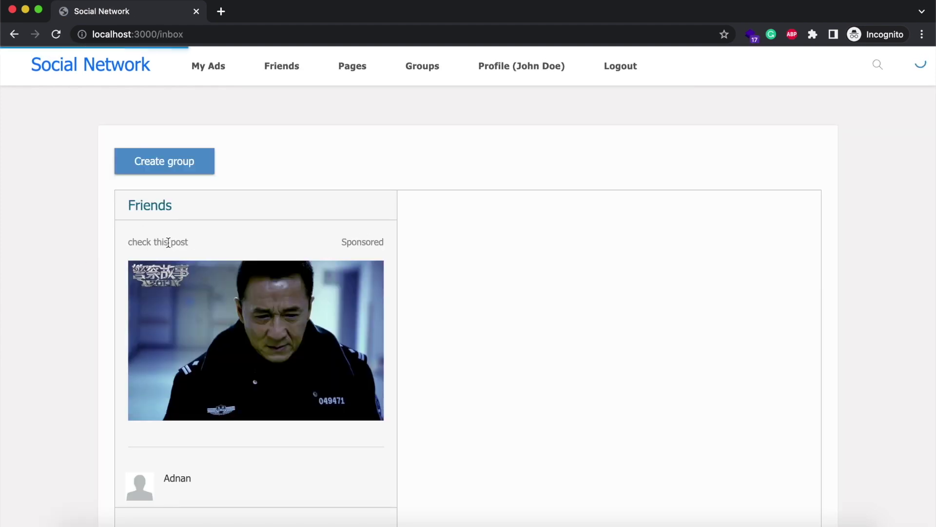
left_click_drag(168, 242, 242, 244)
scroll(242, 247, "down", 2)
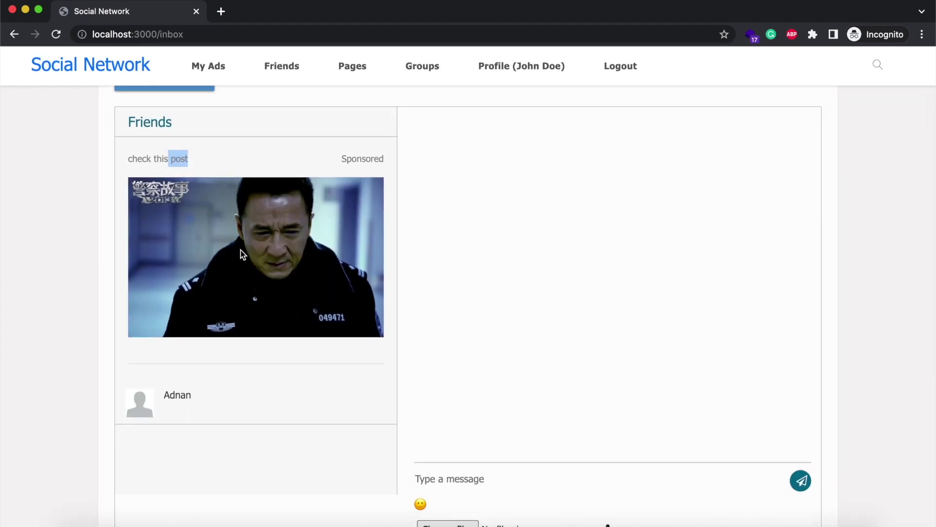
scroll(244, 249, "up", 4)
left_click(120, 69)
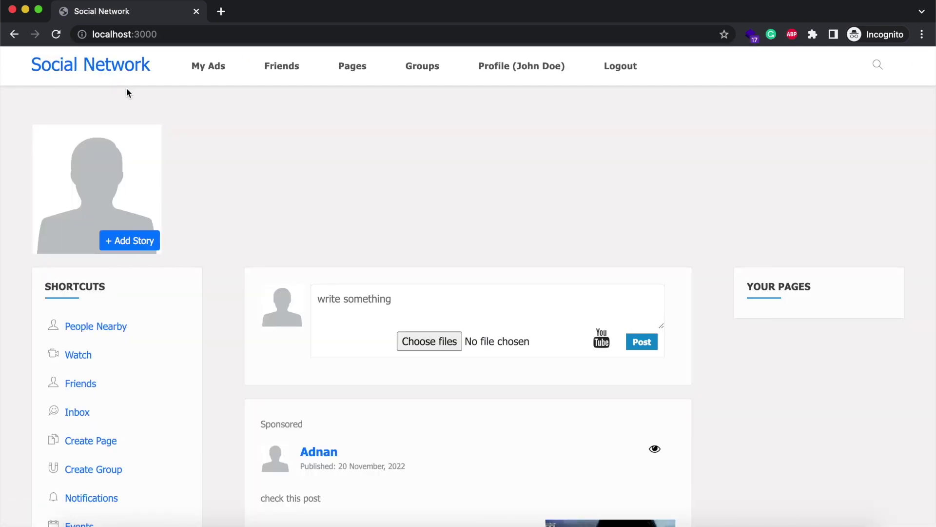
scroll(657, 375, "down", 6)
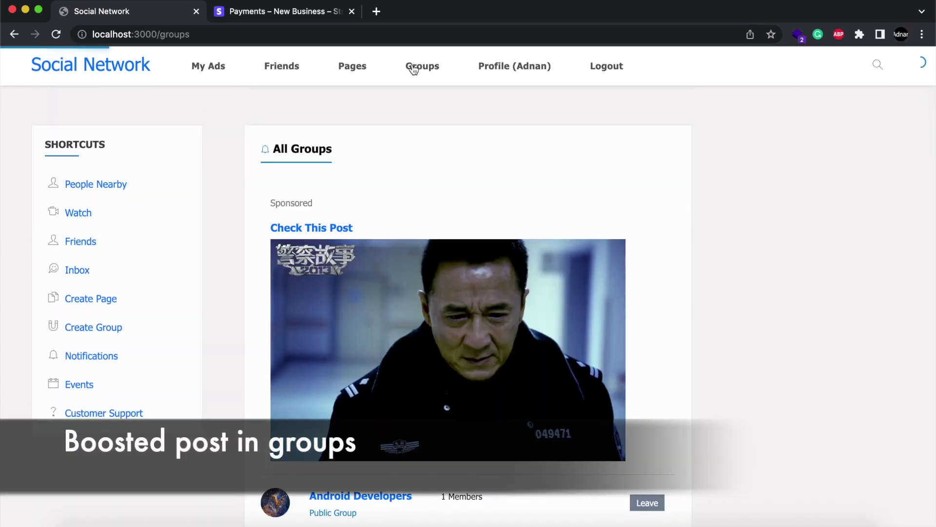
scroll(421, 96, "down", 3)
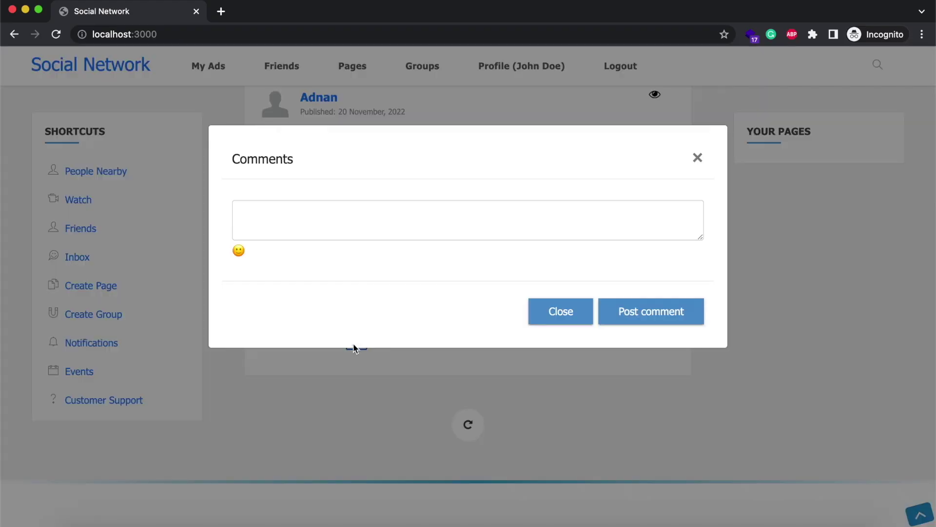
Comment 'nice 👍' on the sponsored post.
left_click(273, 213)
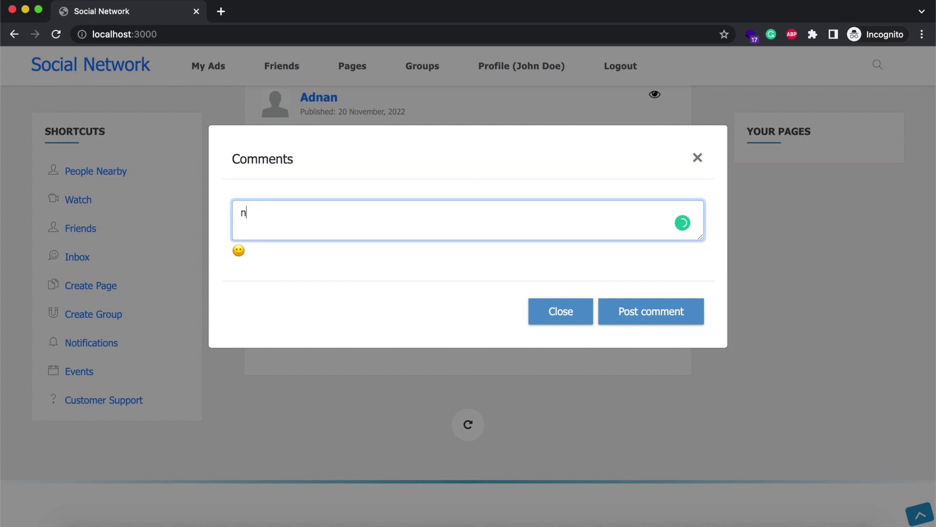
left_click(239, 251)
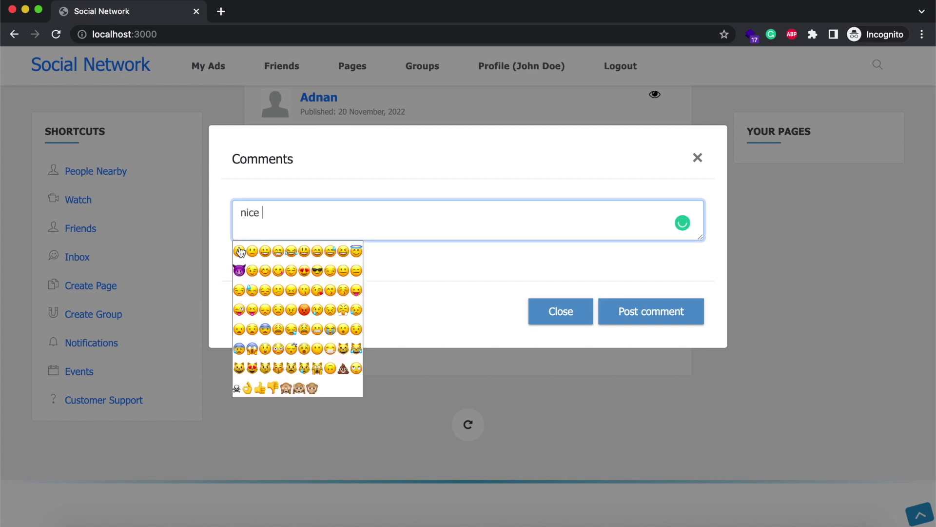
left_click(254, 387)
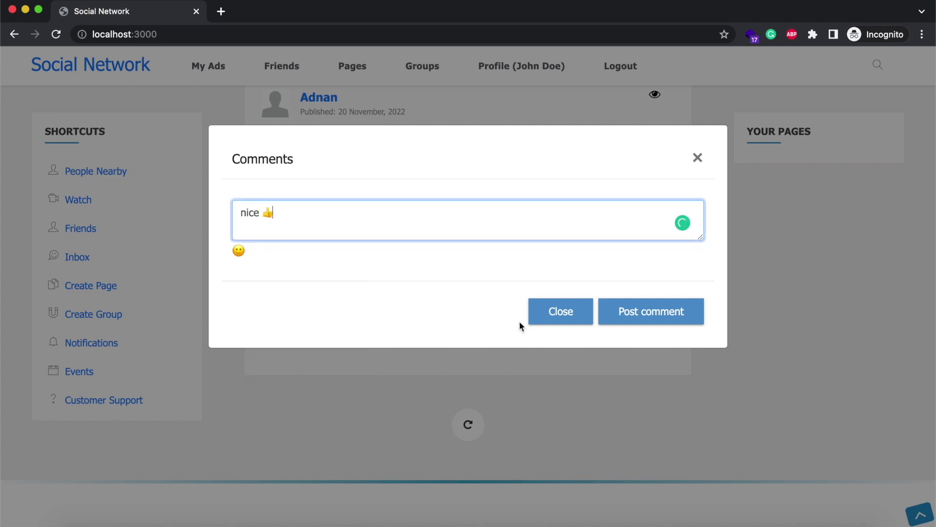
left_click(633, 317)
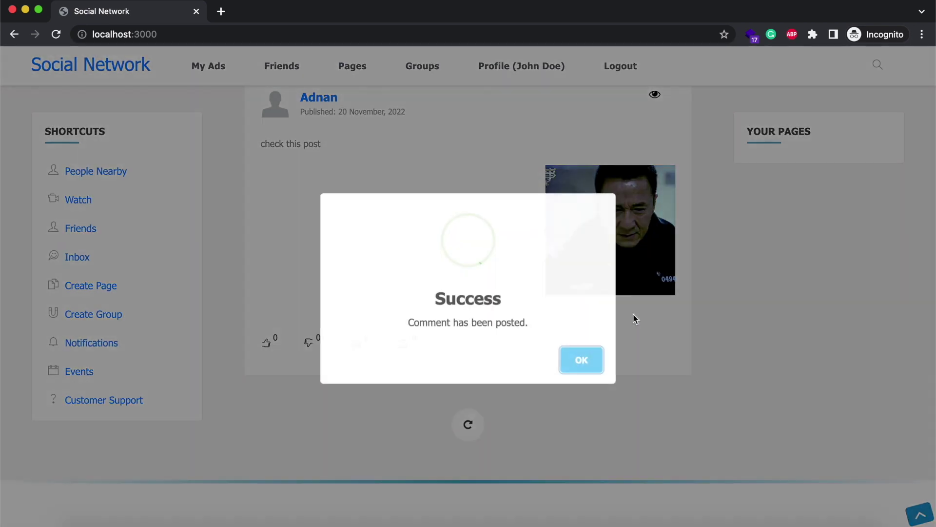
left_click(597, 360)
As the post's author, reply 'thanks' to the 'nice 👍' comment.
left_click(358, 345)
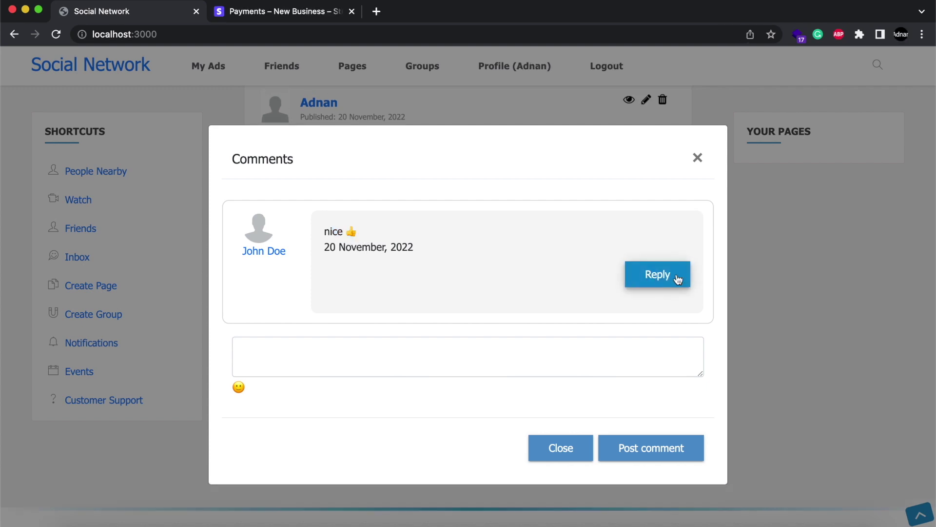
left_click(677, 277)
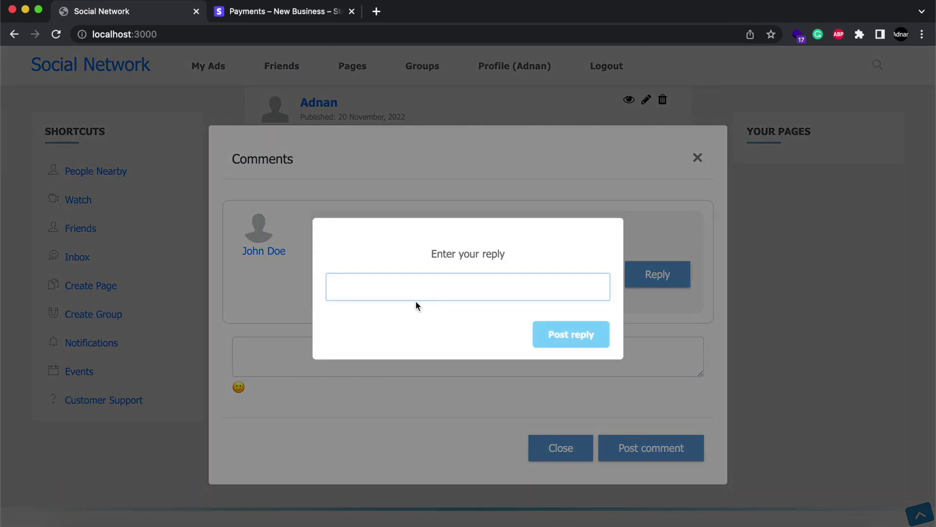
type("thanks")
left_click(576, 336)
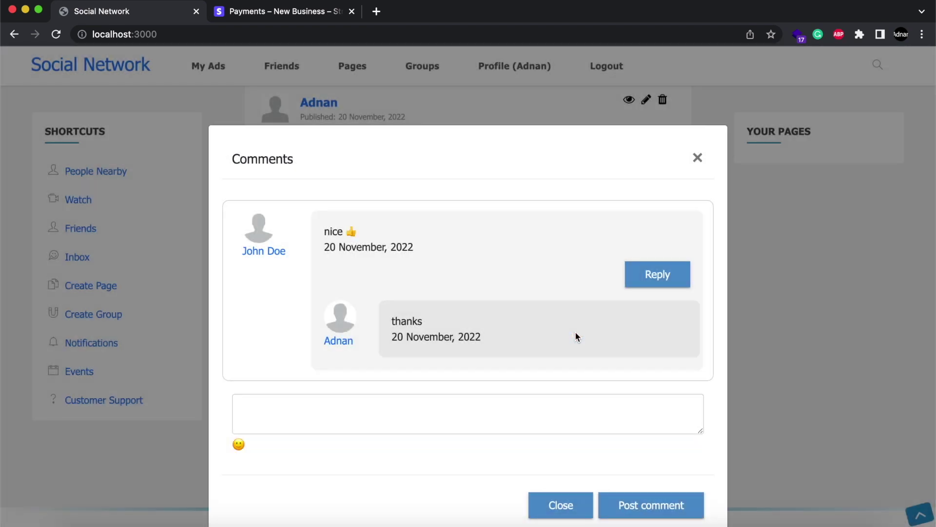
scroll(383, 335, "down", 2)
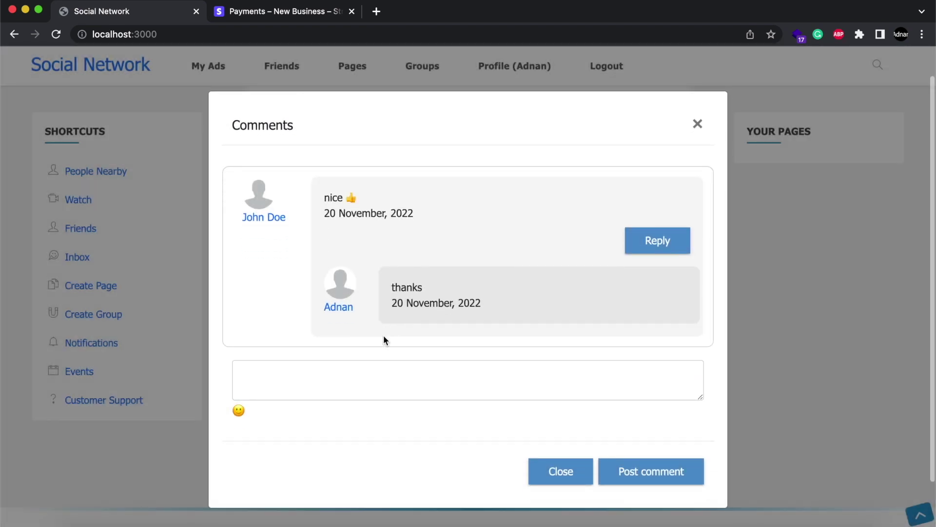
scroll(384, 340, "down", 1)
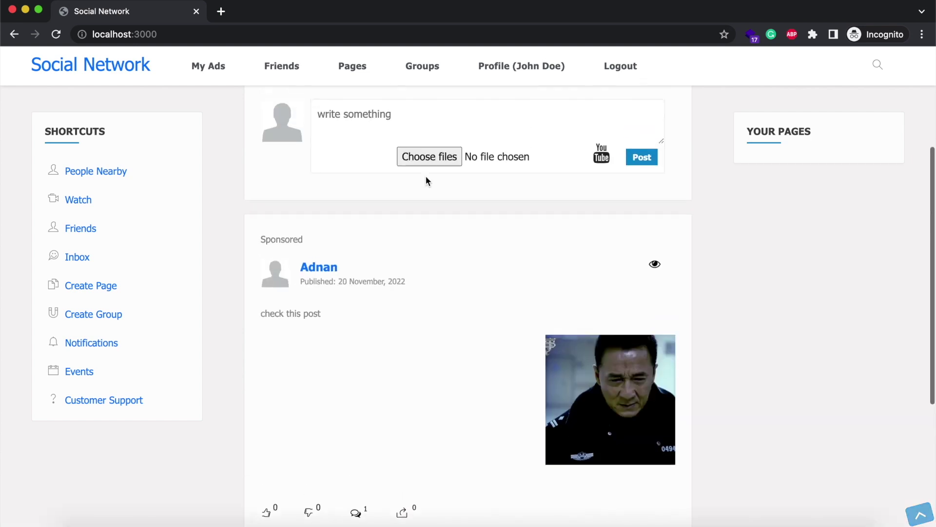
Start a new story and attach jackie chan 6.jpg as its image.
left_click(139, 73)
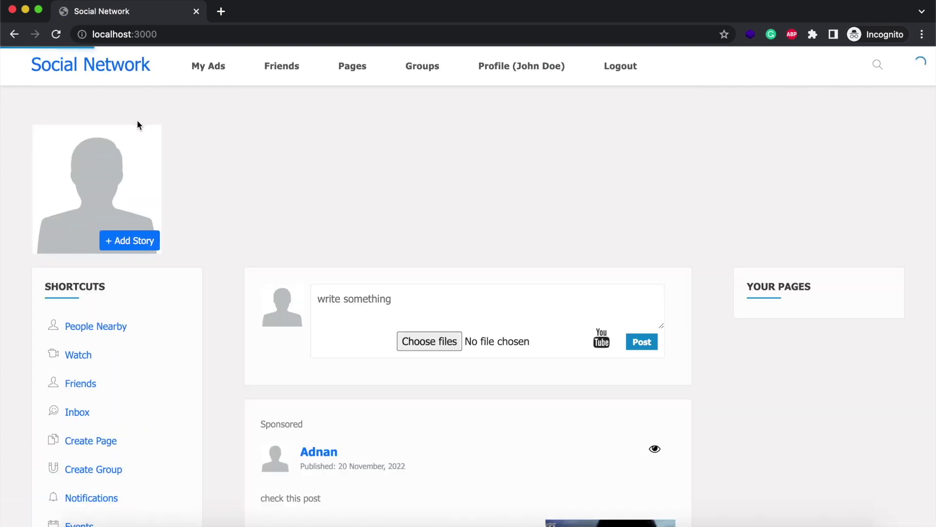
left_click(124, 239)
left_click(156, 248)
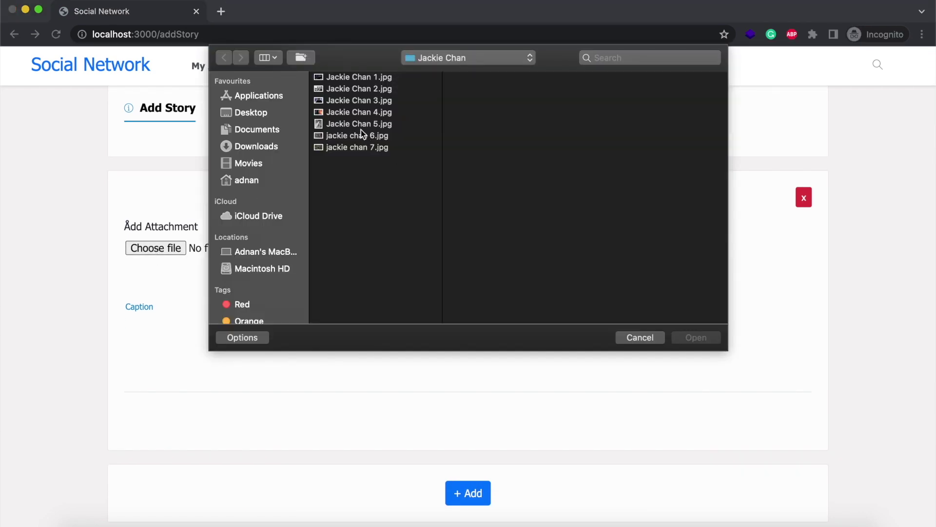
left_click(361, 126)
left_click(365, 136)
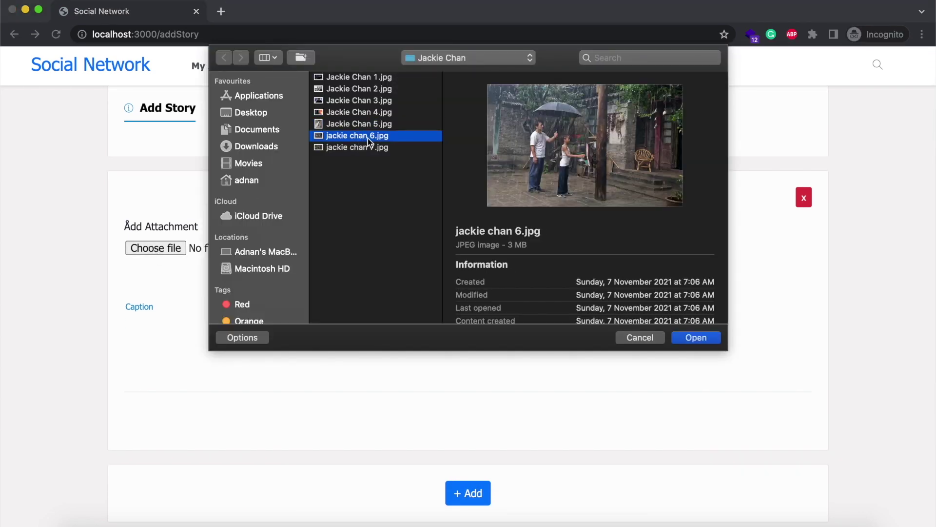
key("Return")
Caption the story 'train hard', publish it, and open it in the viewer.
scroll(404, 166, "down", 3)
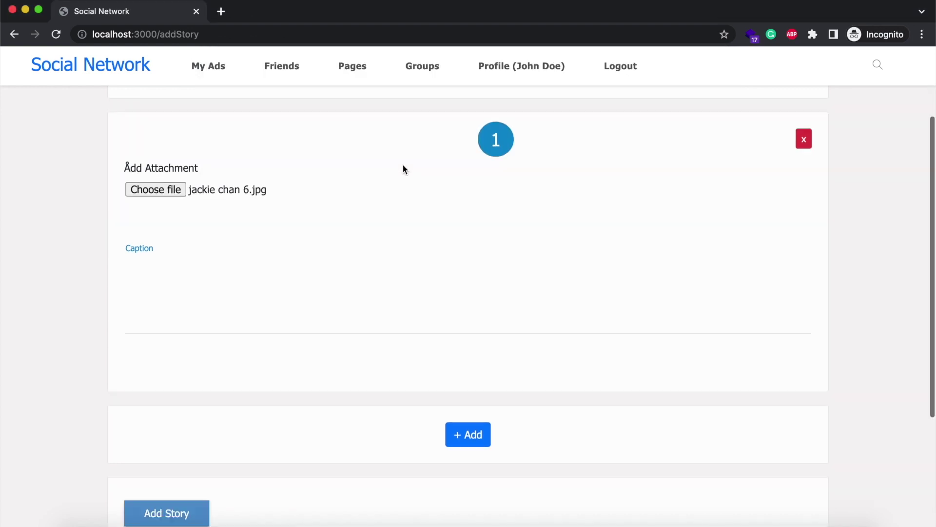
left_click(286, 239)
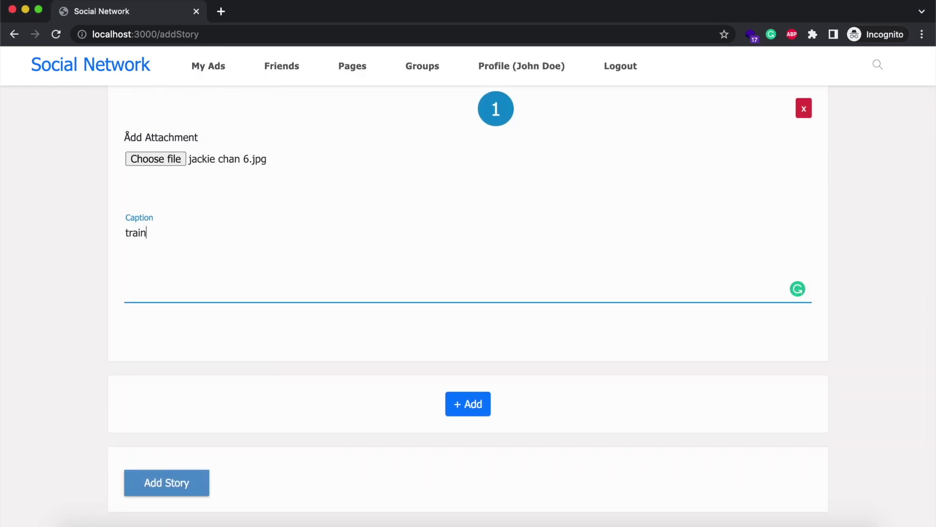
left_click(156, 492)
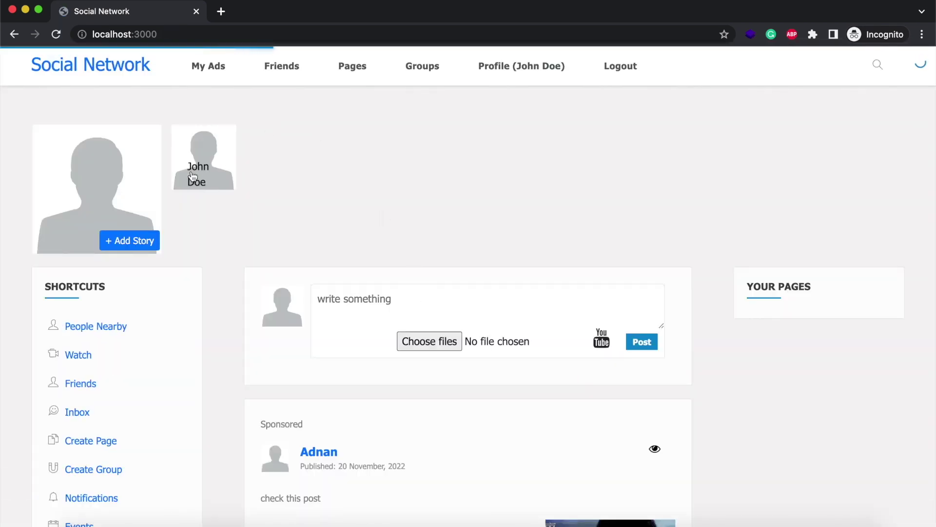
left_click(197, 174)
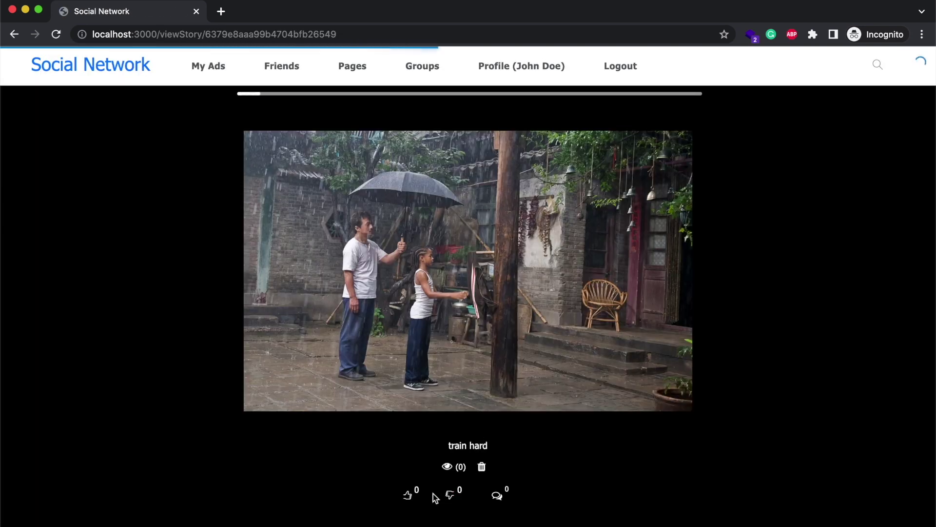
Like the 'train hard' story and leave the comment 'nice' on it.
left_click(410, 475)
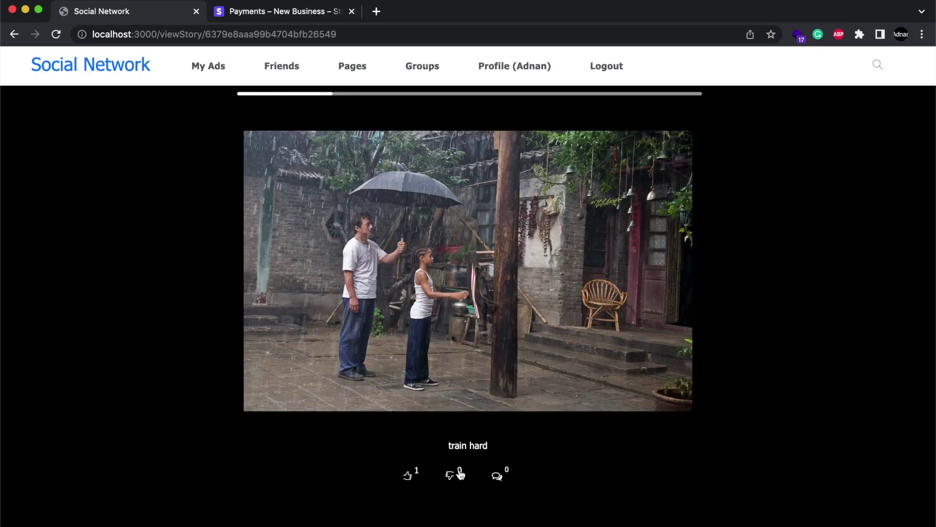
left_click(497, 475)
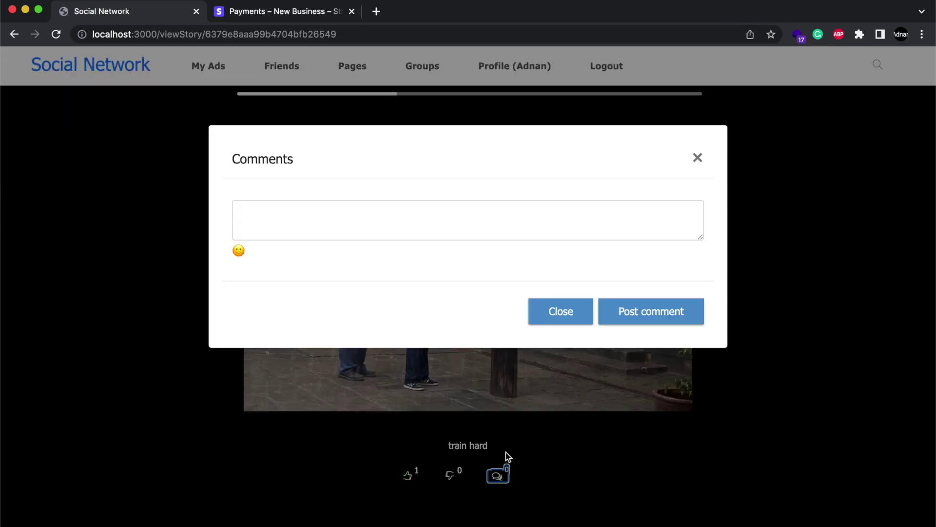
left_click(387, 225)
type("nice")
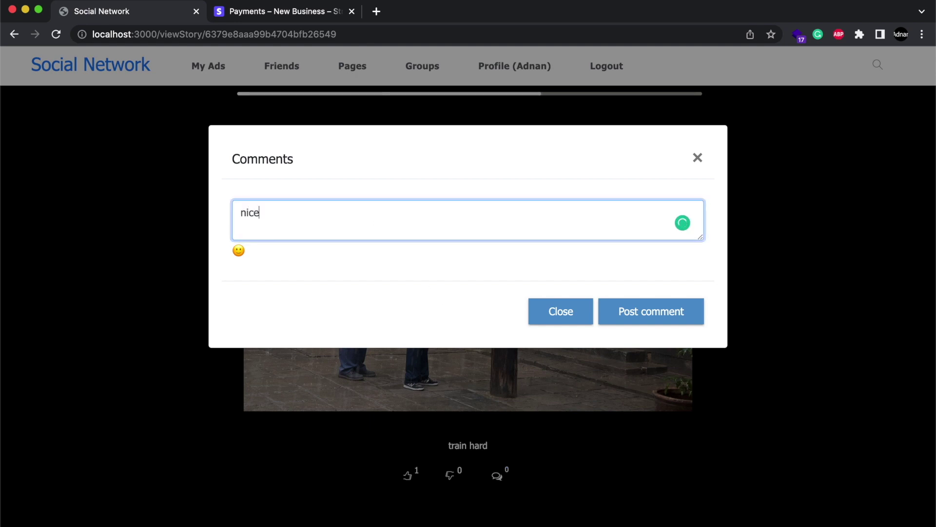
left_click(637, 311)
left_click(594, 361)
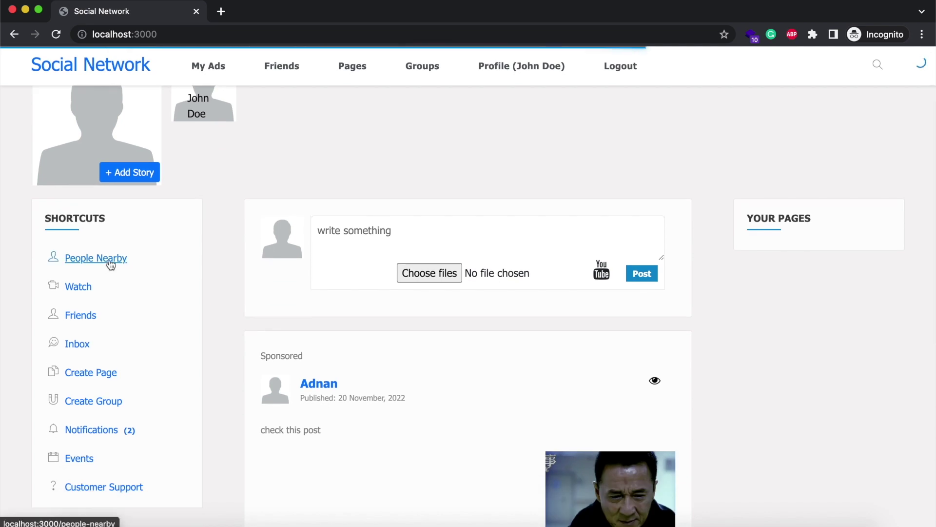
Show People Nearby, then open the inbox's Friends list.
left_click(110, 269)
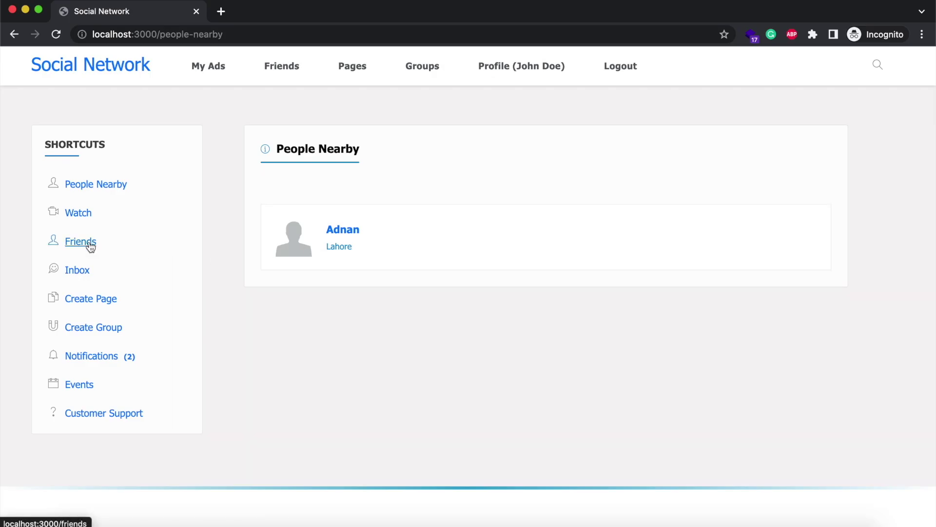
left_click(83, 270)
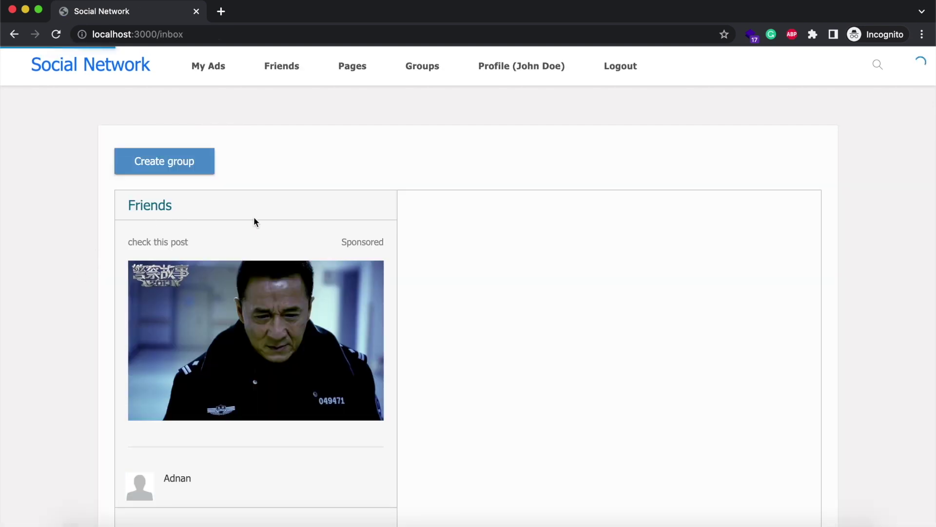
Start a new group and choose jackie chan 7.jpg as its cover photo.
scroll(359, 229, "down", 3)
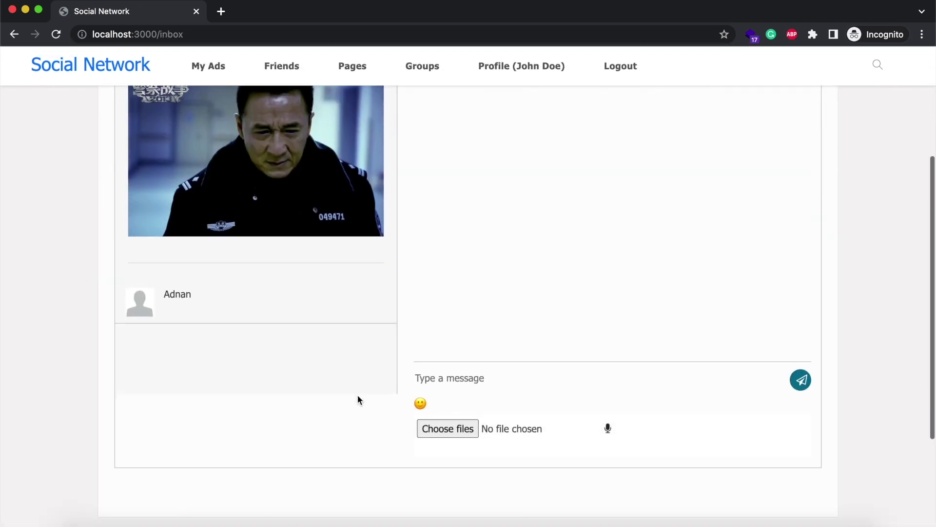
scroll(526, 389, "up", 2)
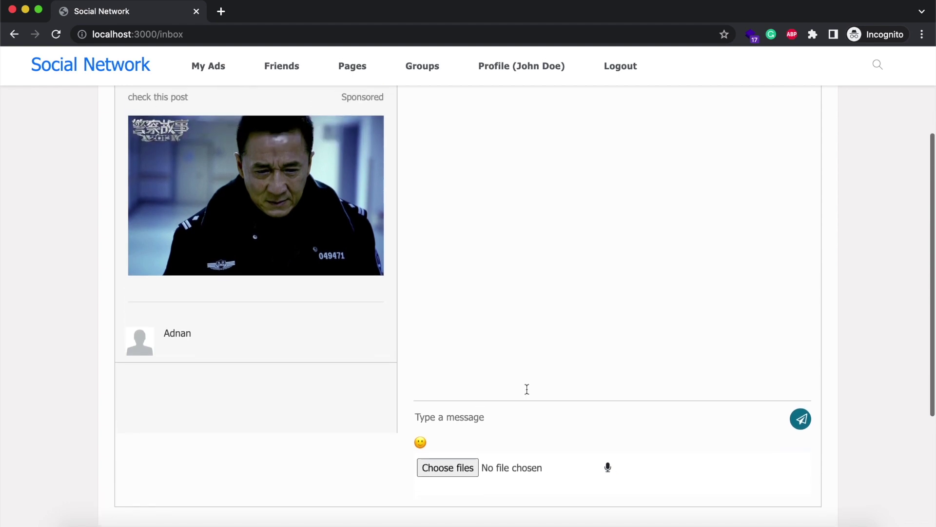
scroll(527, 388, "up", 3)
left_click(182, 106)
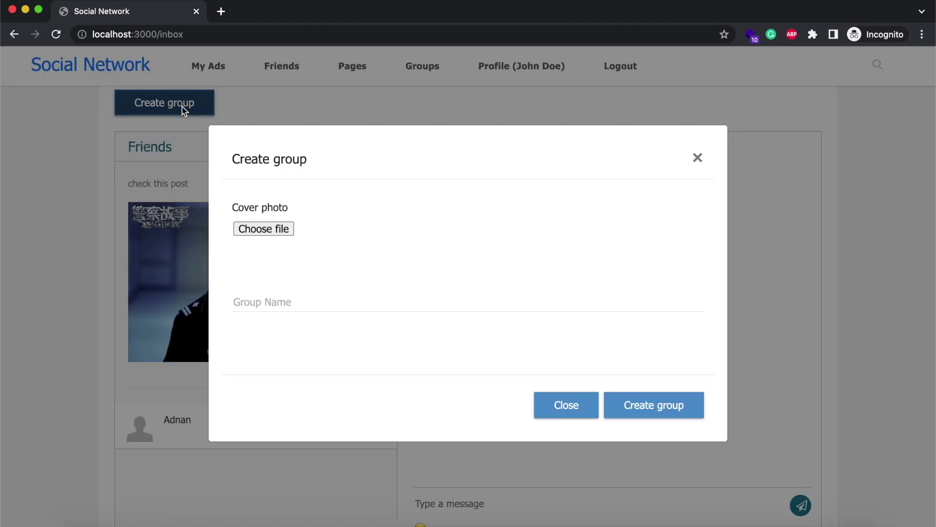
left_click(289, 231)
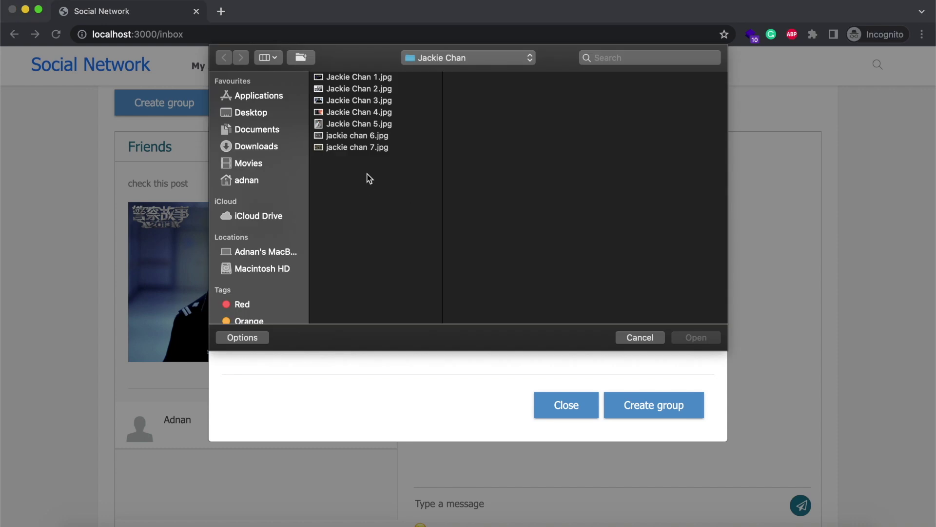
left_click(366, 148)
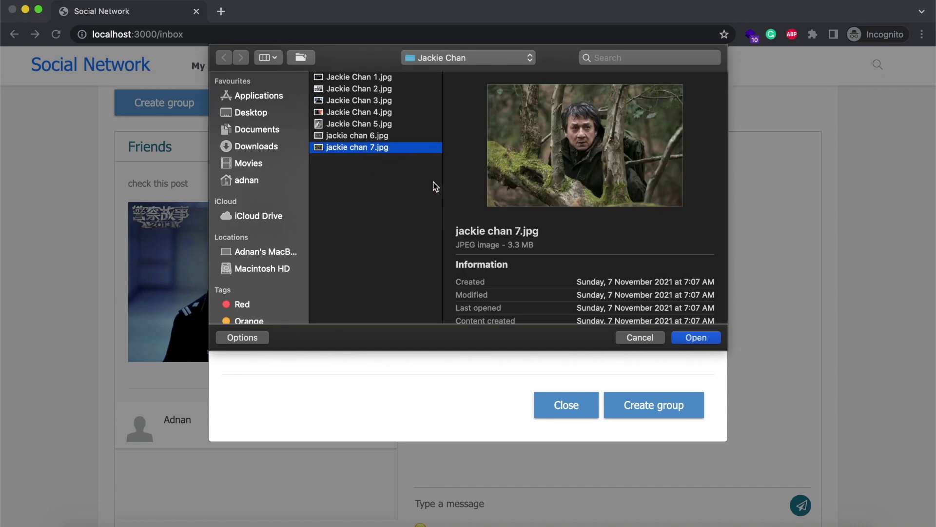
key("Return")
Name the group 'fans', create it, and open its group chat.
left_click(396, 304)
type("fans")
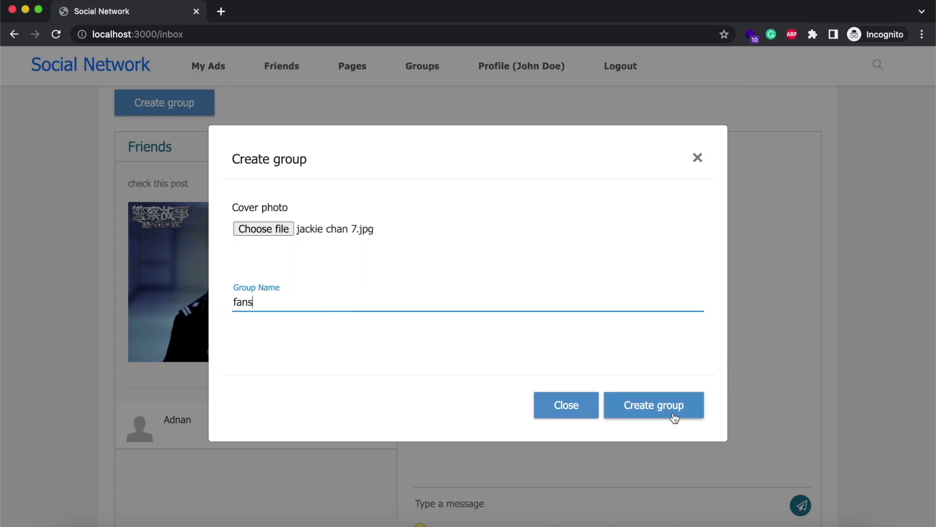
left_click(674, 415)
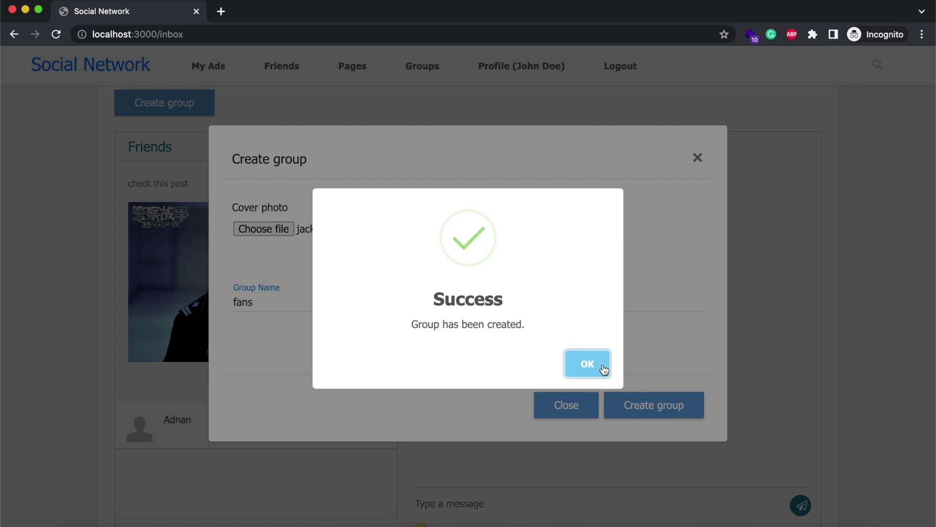
left_click(587, 363)
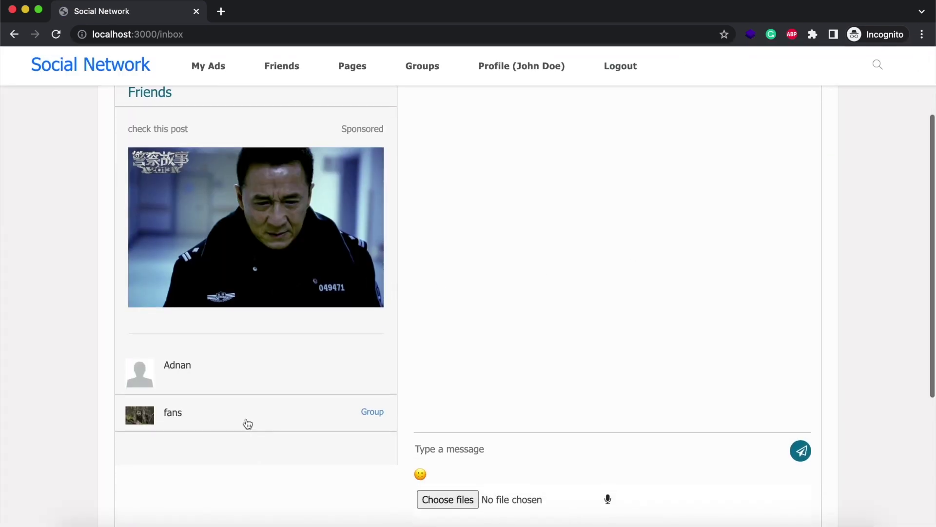
left_click(268, 419)
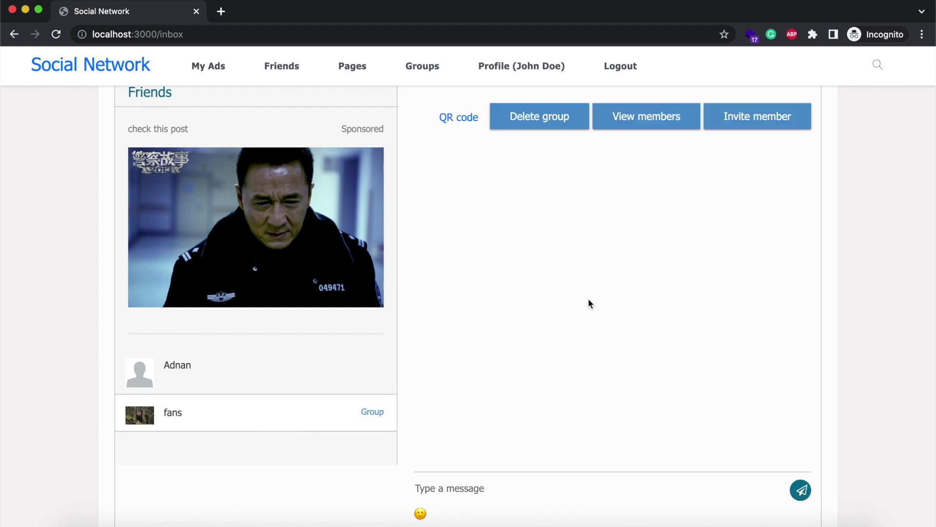
Send an invitation for a new member to join the fans group.
scroll(588, 303, "up", 2)
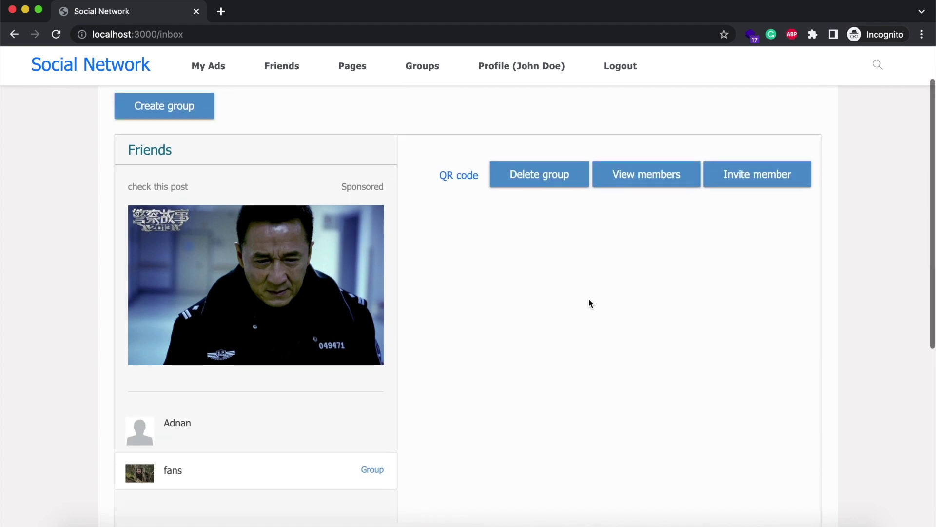
left_click(747, 179)
left_click(638, 313)
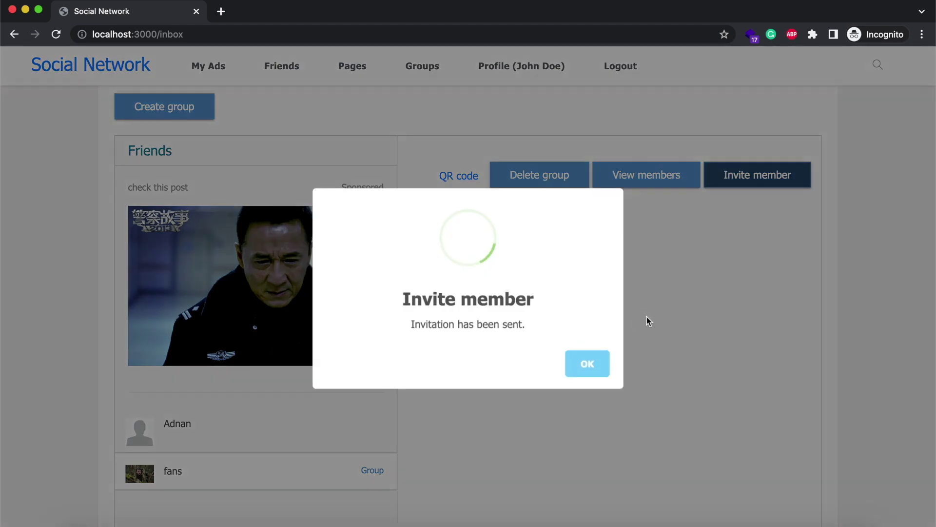
left_click(602, 372)
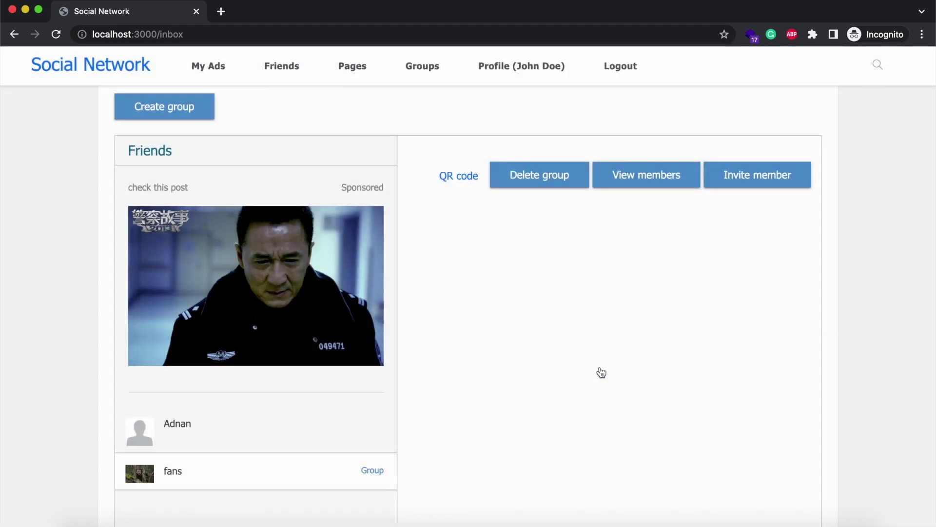
Delete the pending invitee from the fans group's member list.
left_click(660, 181)
left_click(650, 291)
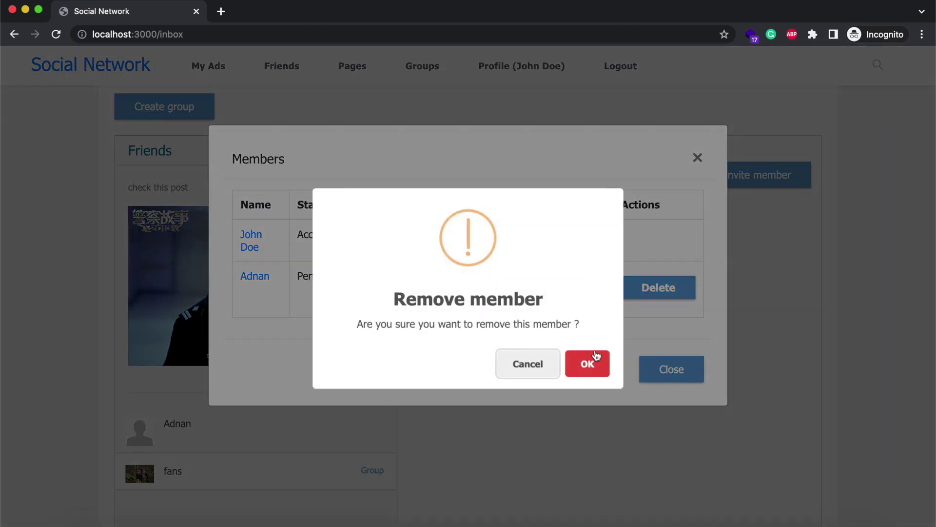
left_click(587, 367)
left_click(655, 320)
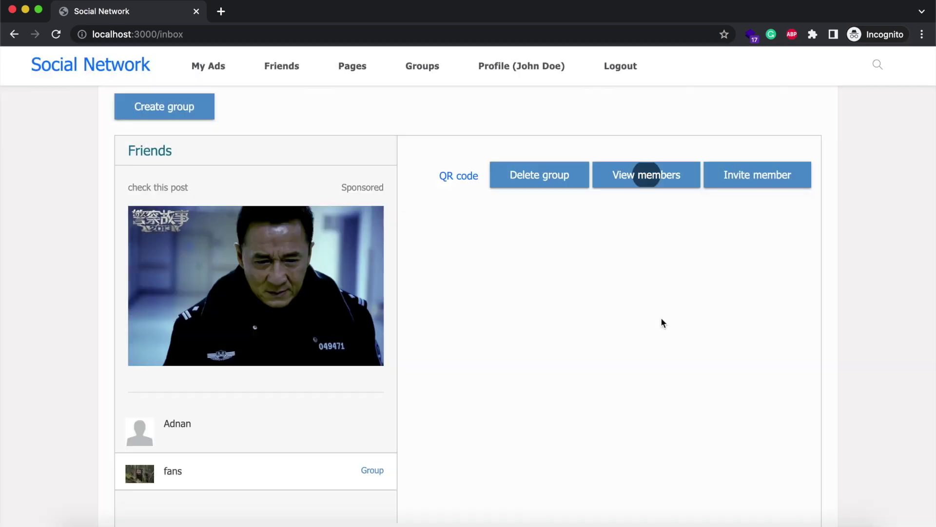
scroll(461, 248, "up", 1)
Copy the fans group's Join Chat page URL and post 'Join my group:' with it on the home feed.
left_click(457, 215)
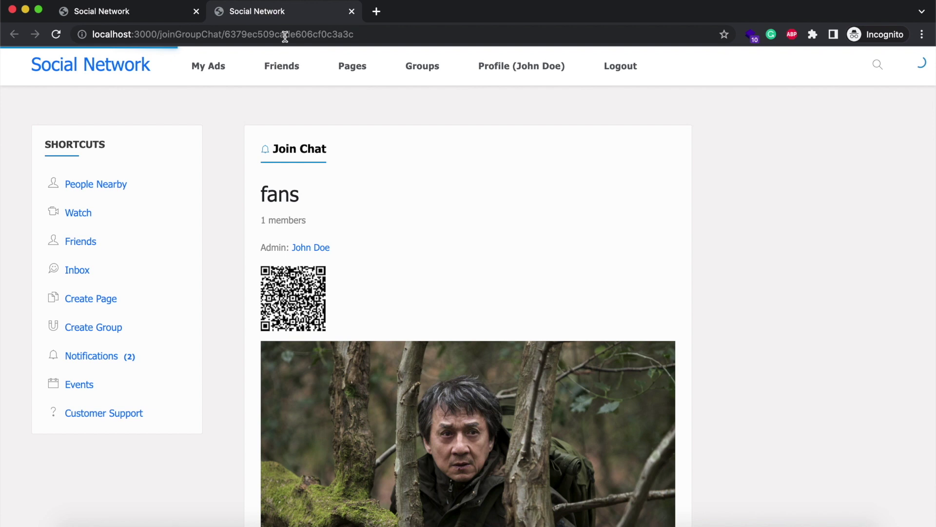
left_click(285, 35)
key("super+c")
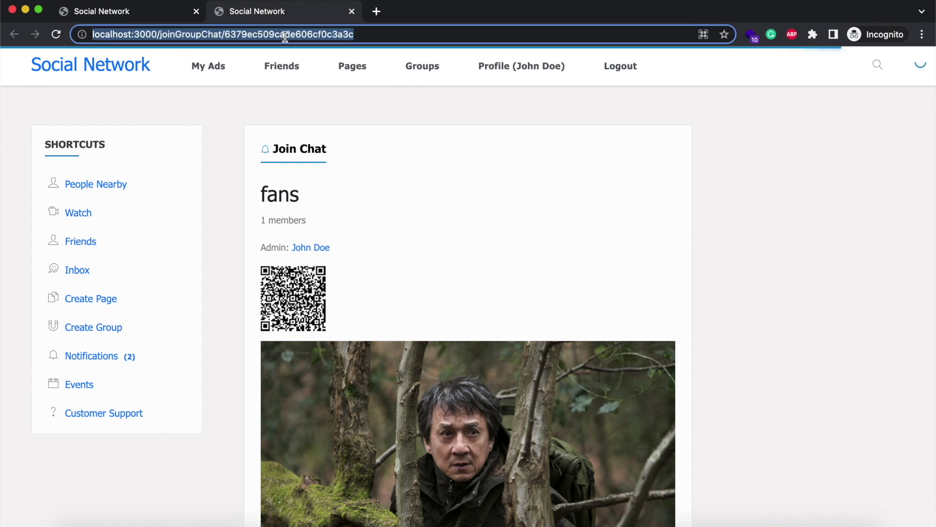
left_click(143, 71)
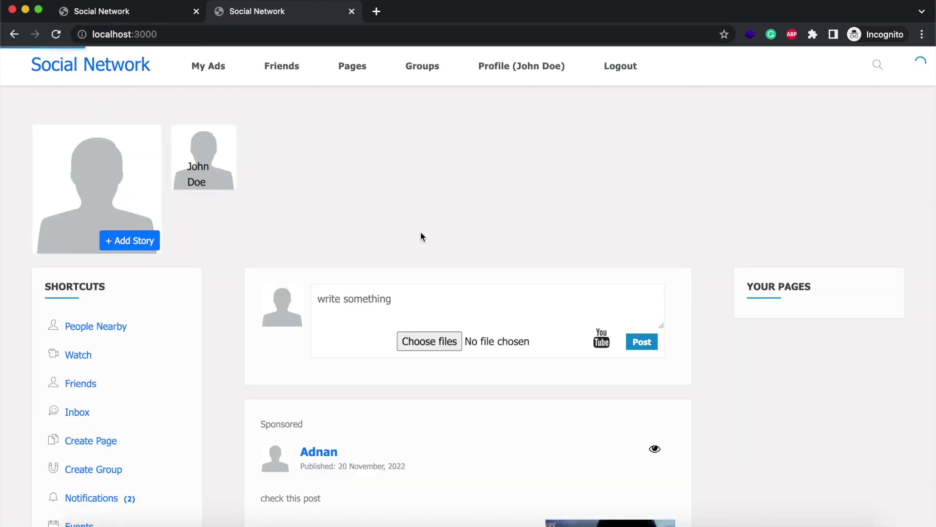
left_click(372, 298)
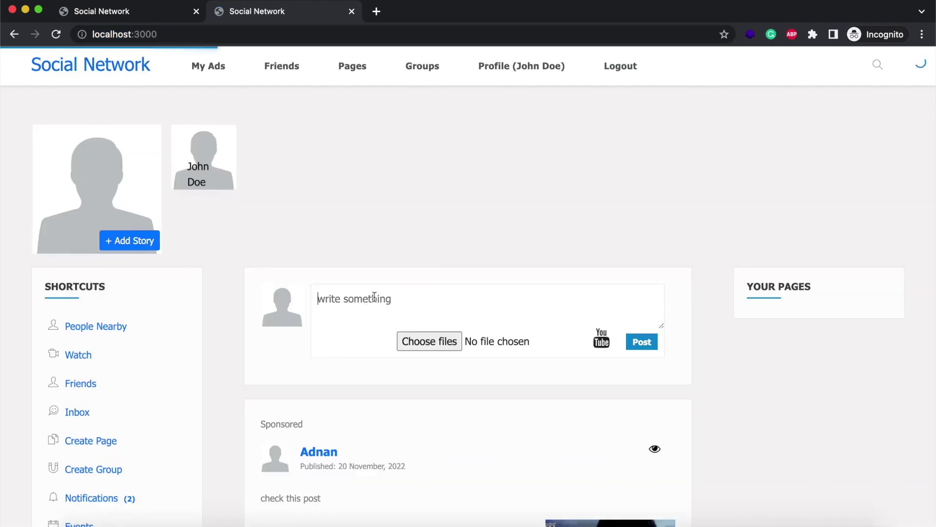
type("Join my group:")
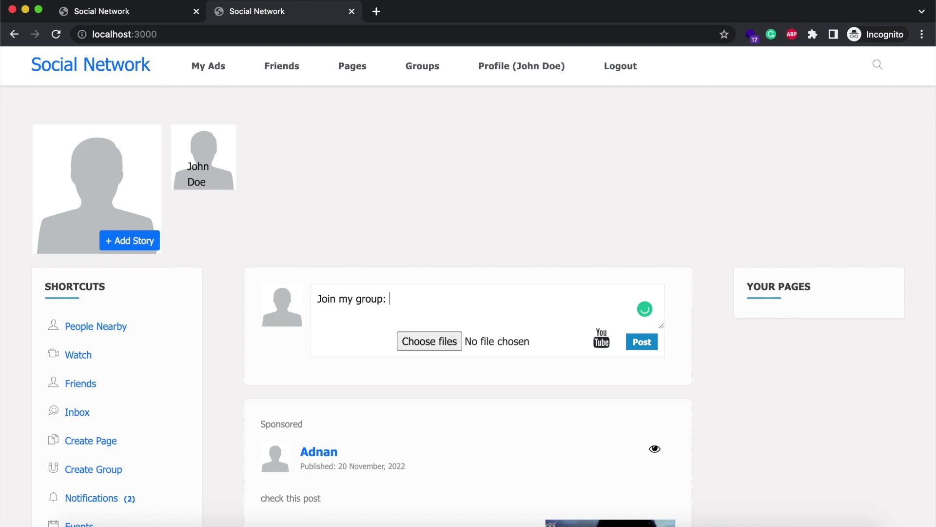
key("super+v")
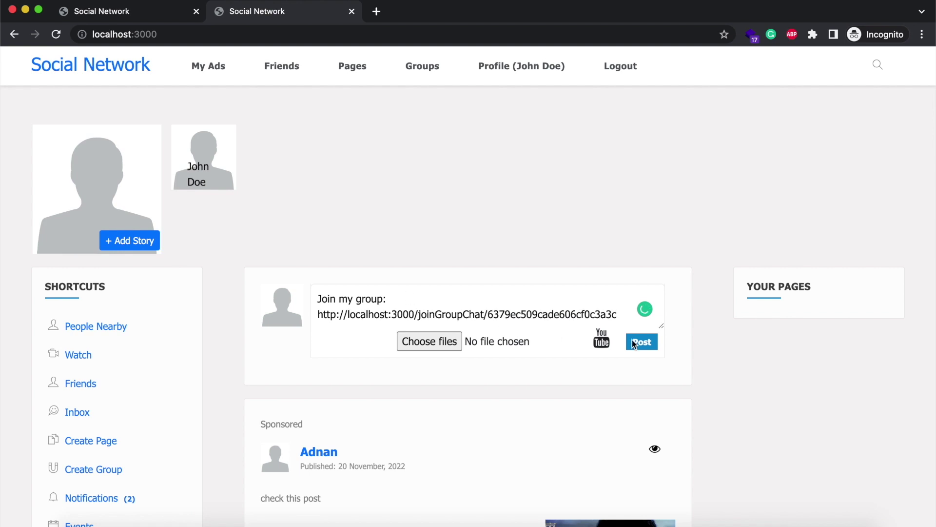
left_click(634, 344)
scroll(666, 340, "down", 3)
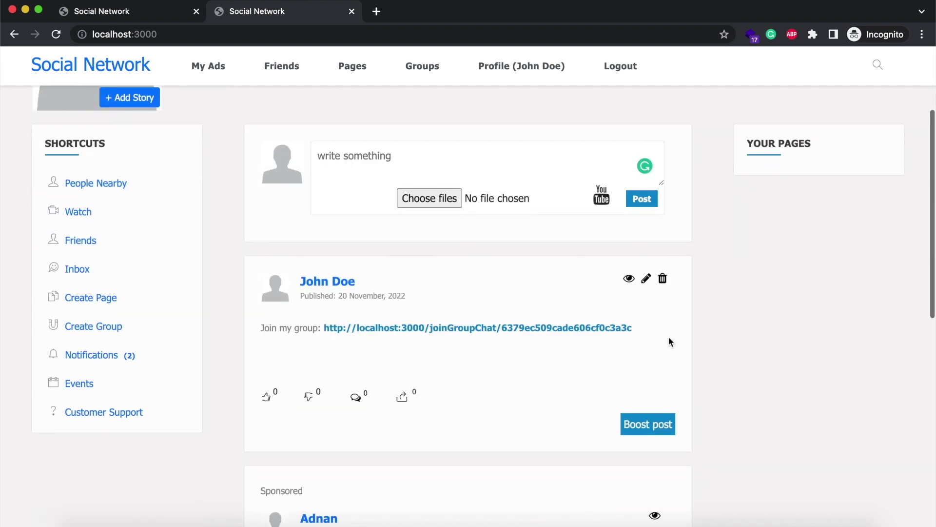